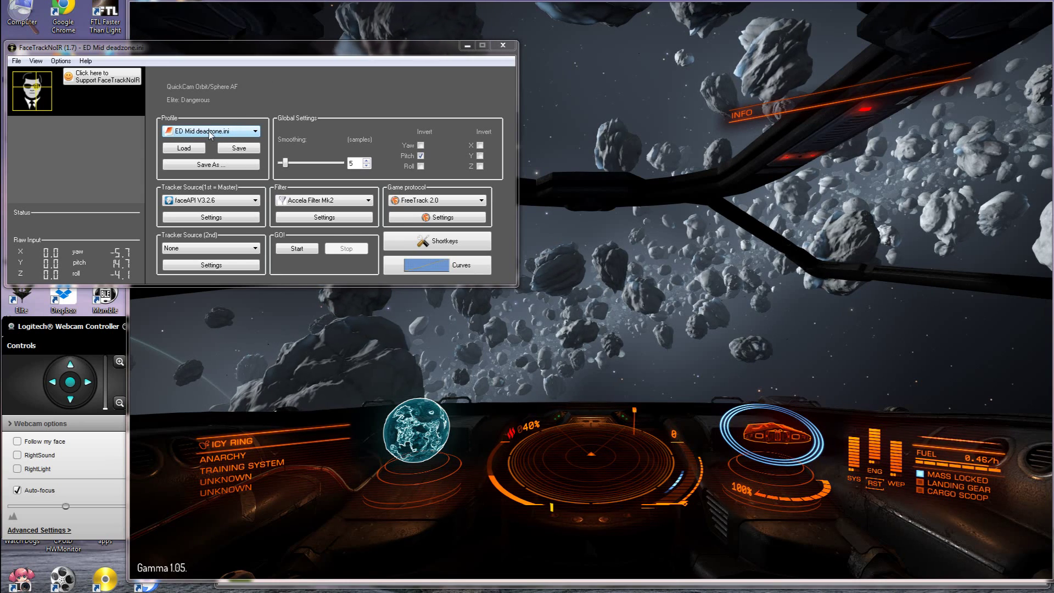
# Switch to the default.ini profile and review its Accela filter's rotation curve and reduction factor.
pyautogui.click(210, 133)
pyautogui.click(189, 159)
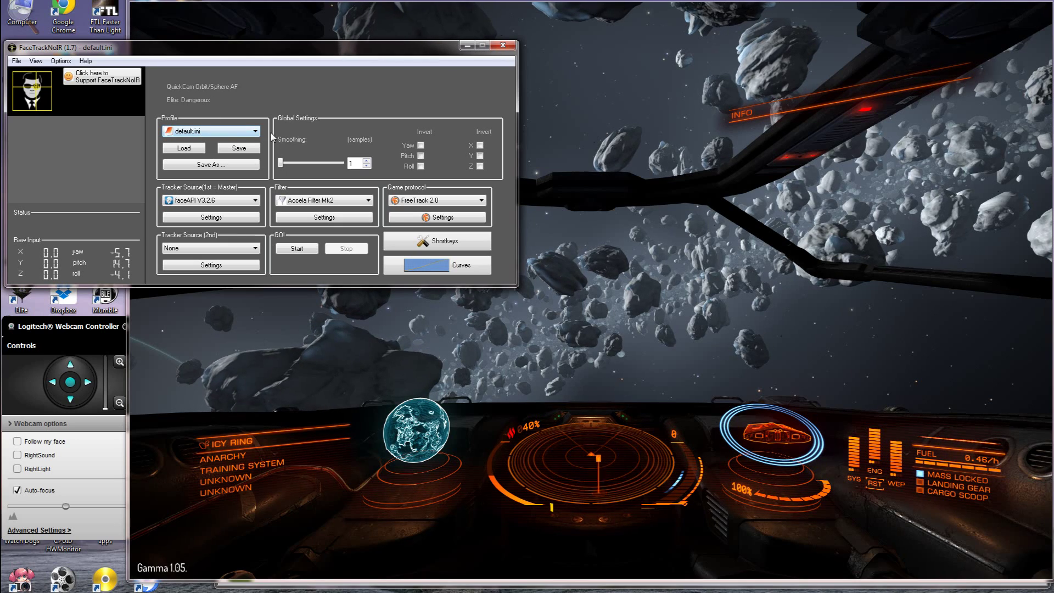
pyautogui.click(319, 217)
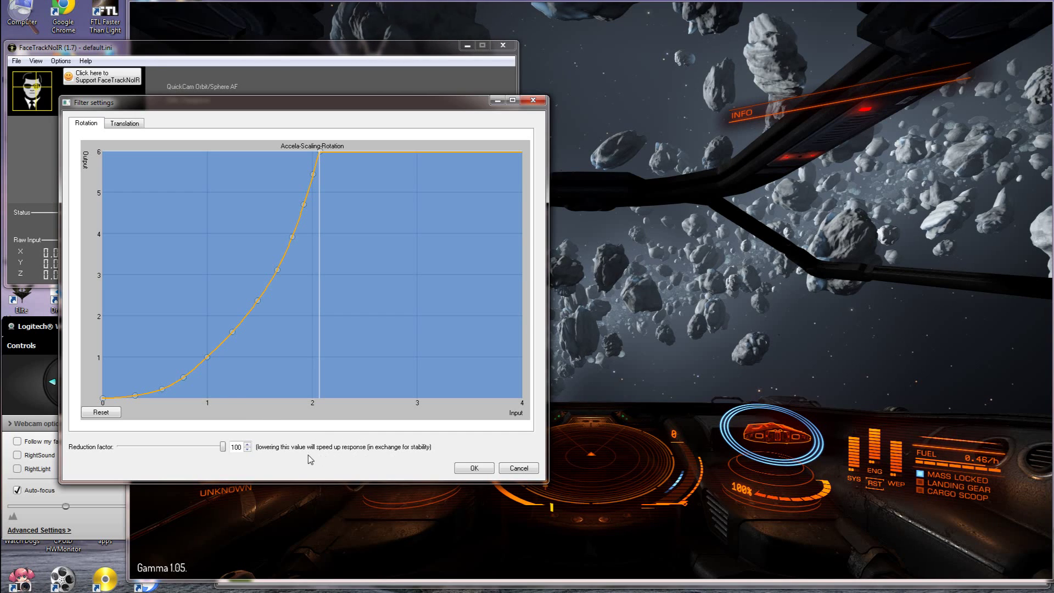
pyautogui.click(474, 468)
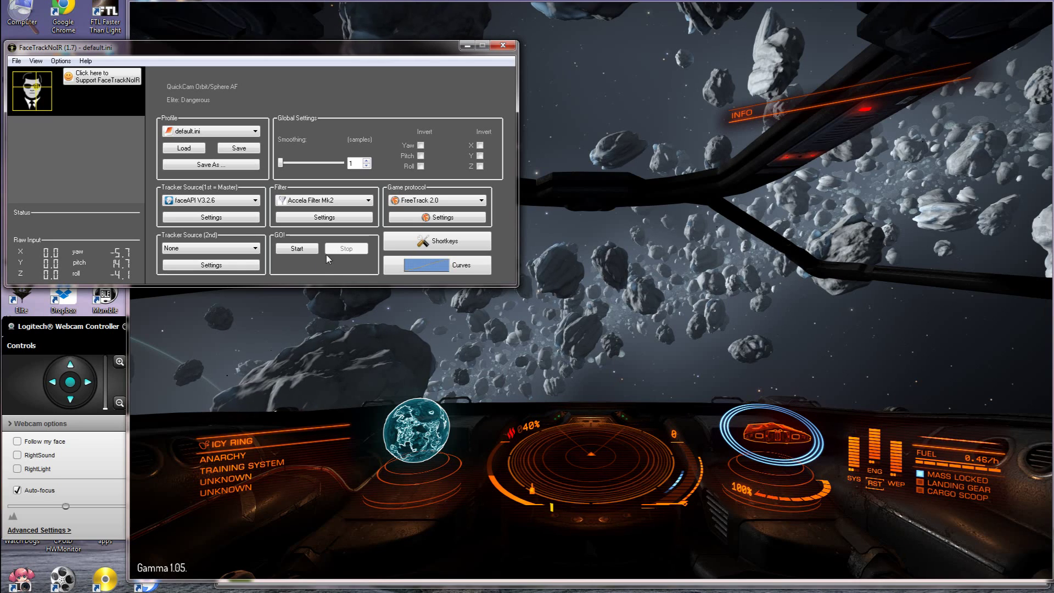
# Select the ED Mid deadzone.ini profile and review its Accela filter's rotation curve and reduction factor.
pyautogui.click(219, 130)
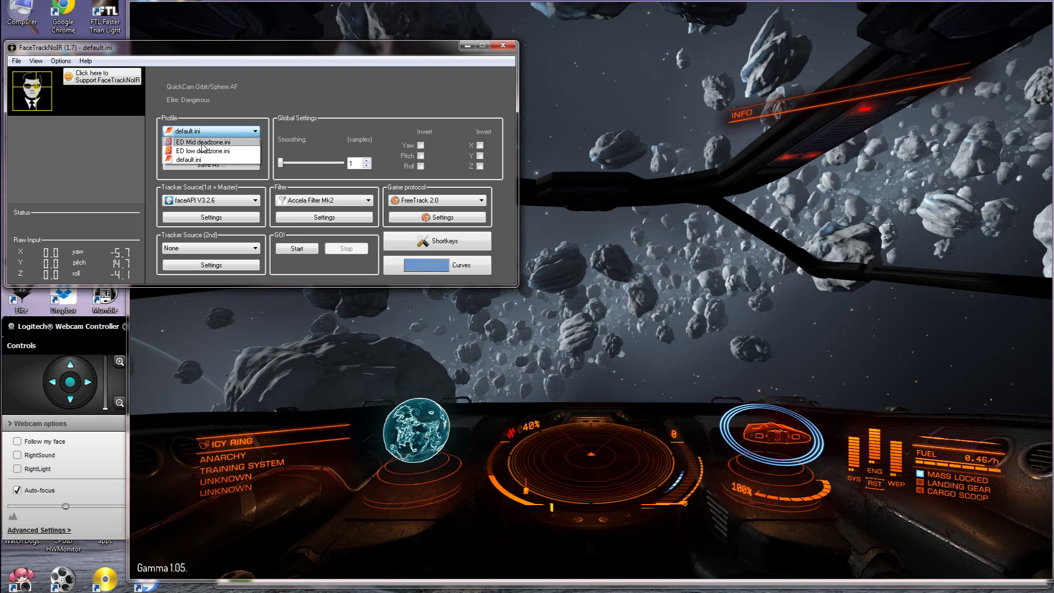
pyautogui.click(202, 142)
pyautogui.click(198, 131)
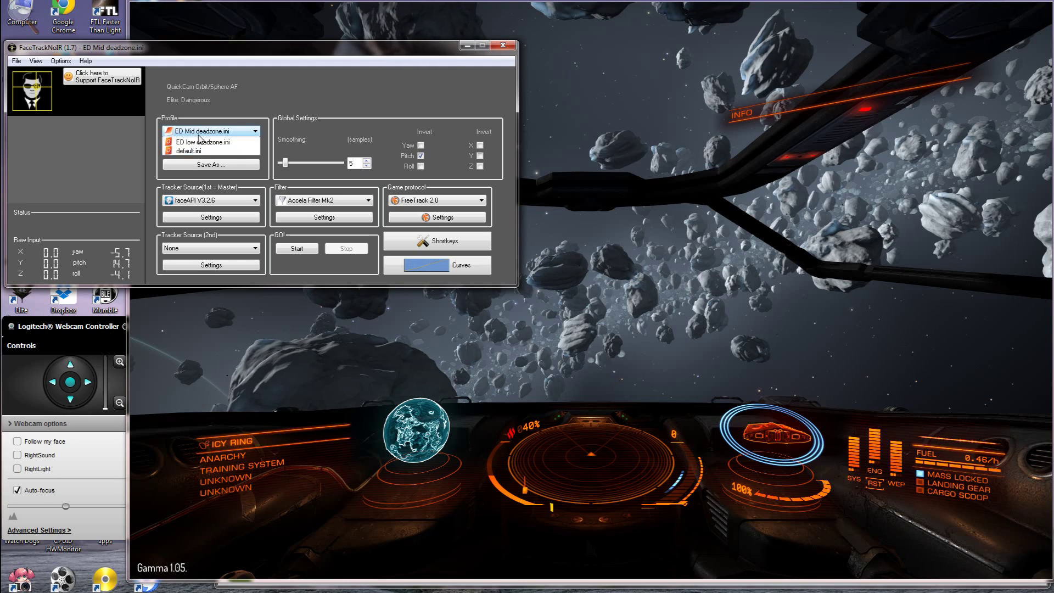
pyautogui.click(197, 144)
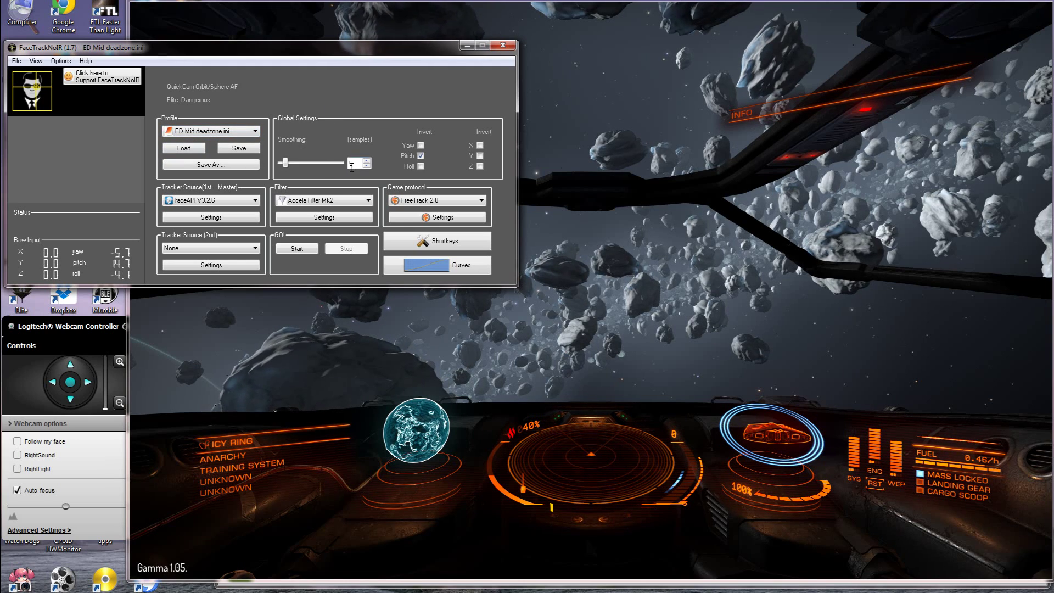
pyautogui.click(302, 216)
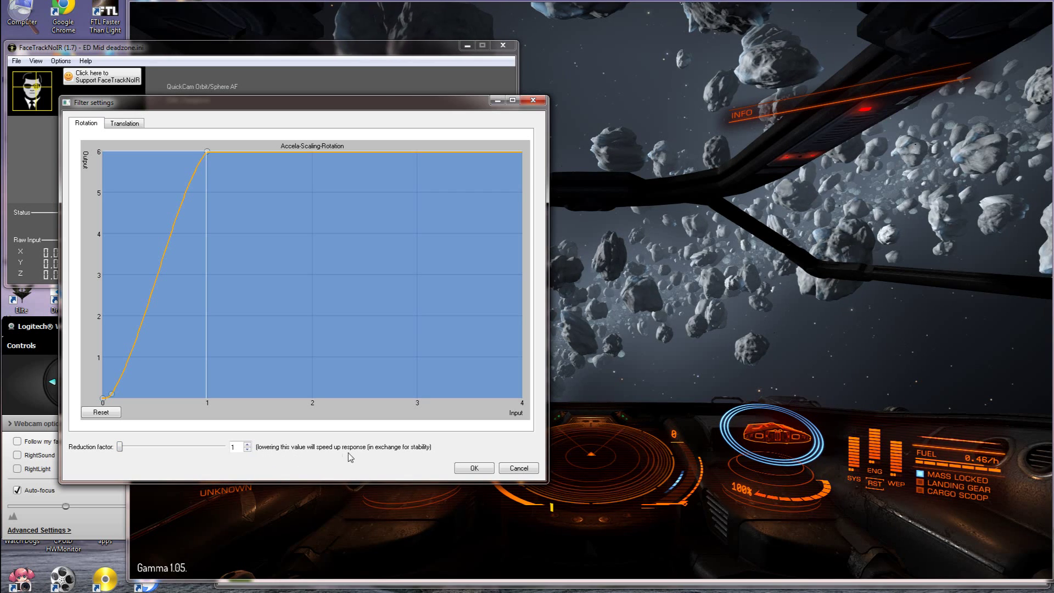
pyautogui.click(474, 468)
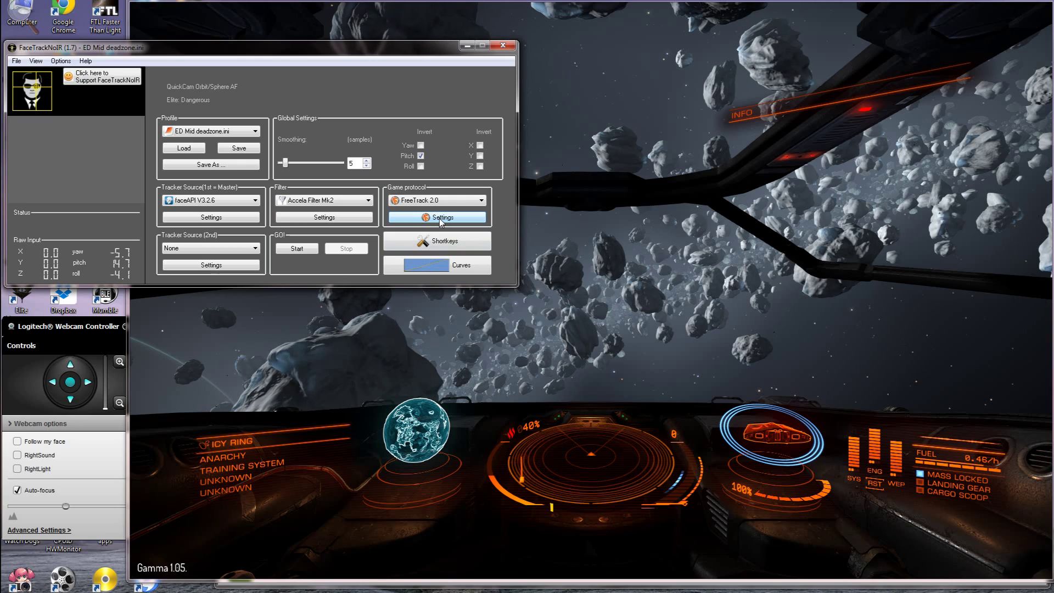
# Set the FreeTrack 2.0 game protocol's interface option to "Use TrackIR, hide FreeTrack".
pyautogui.click(441, 218)
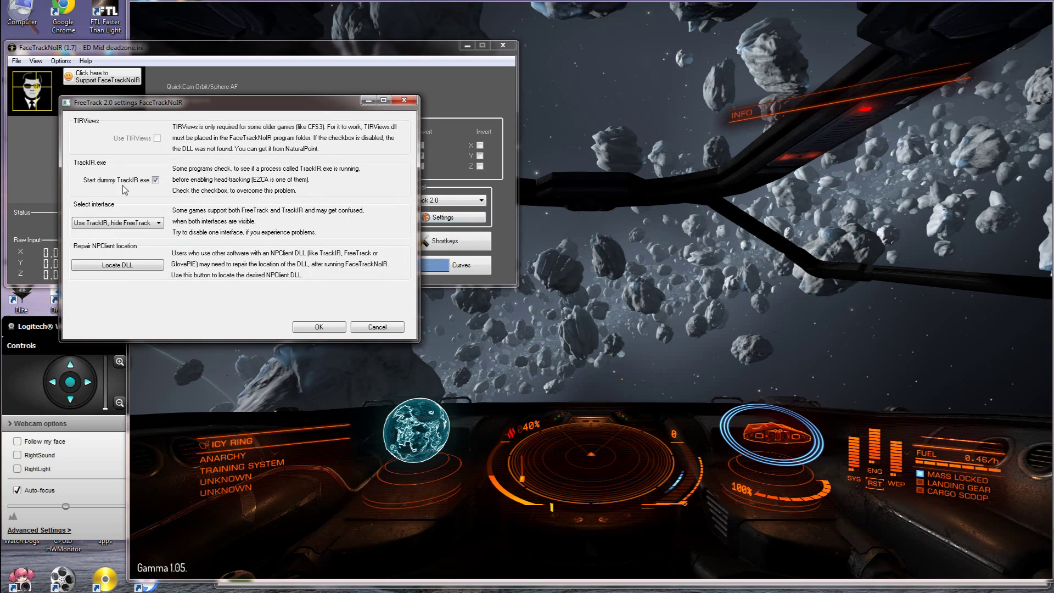
pyautogui.click(101, 223)
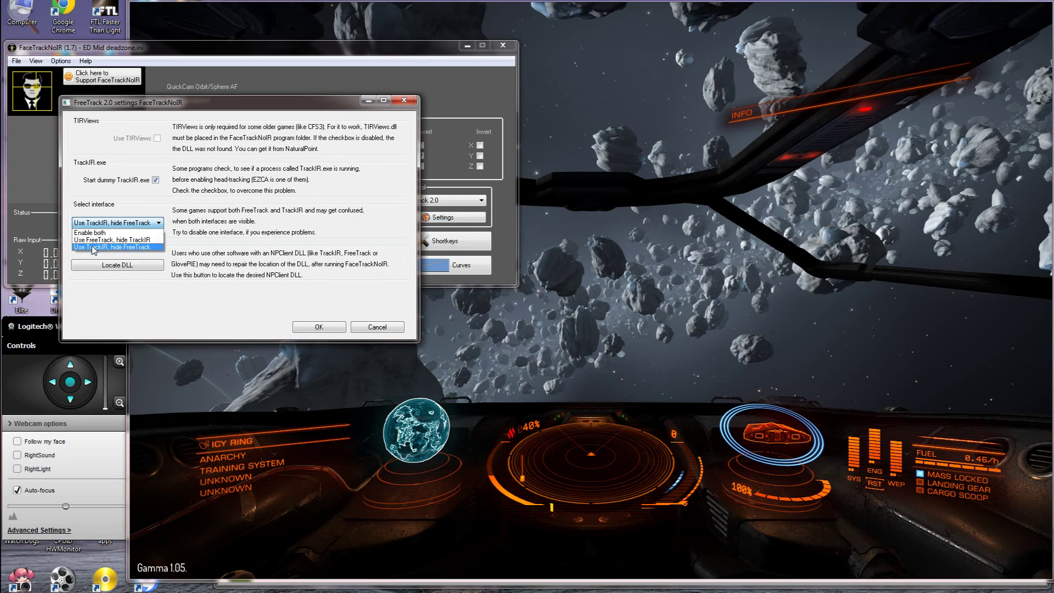
pyautogui.click(134, 248)
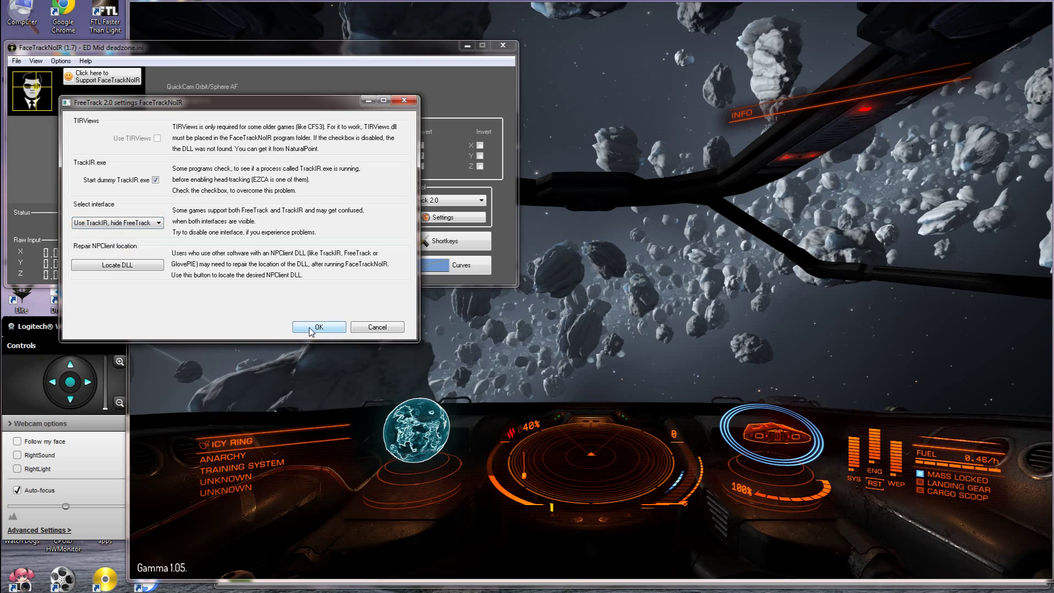
pyautogui.click(310, 328)
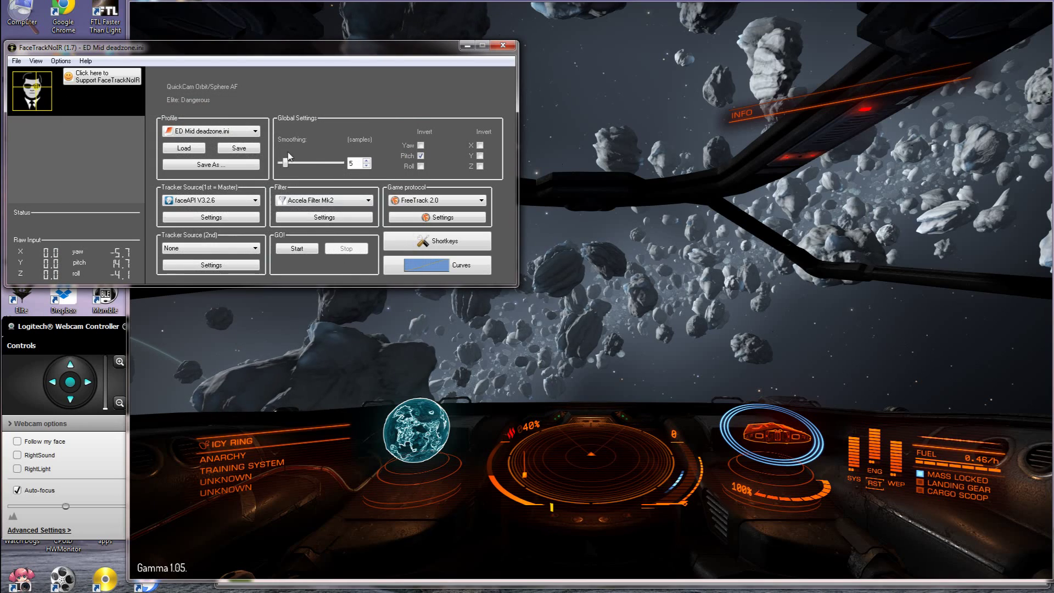
# Check the available profiles and review the yaw, pitch and roll tracking curves of the current one.
pyautogui.click(219, 131)
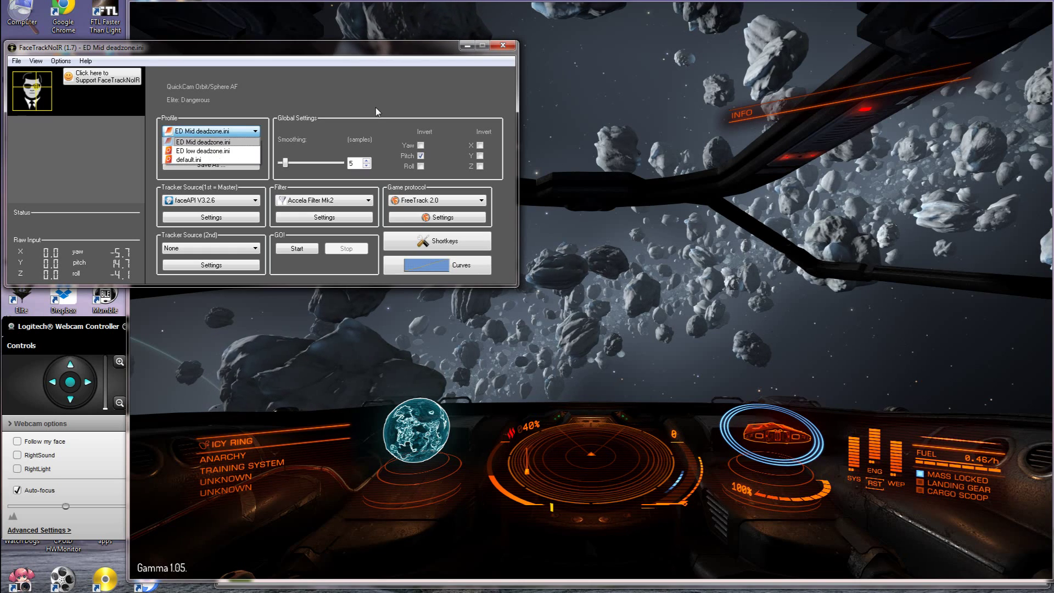
pyautogui.click(369, 94)
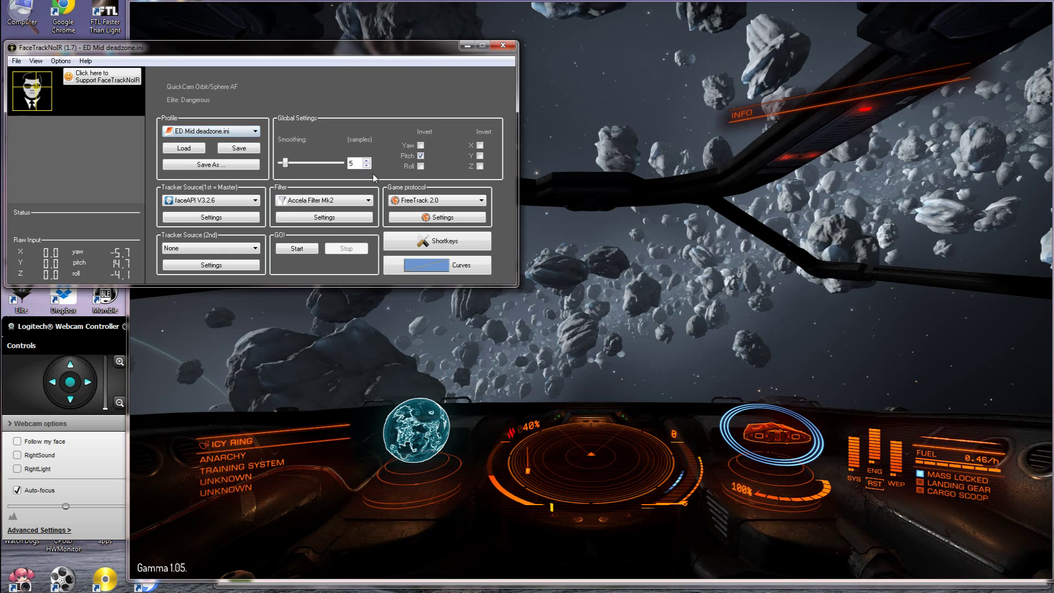
pyautogui.click(416, 267)
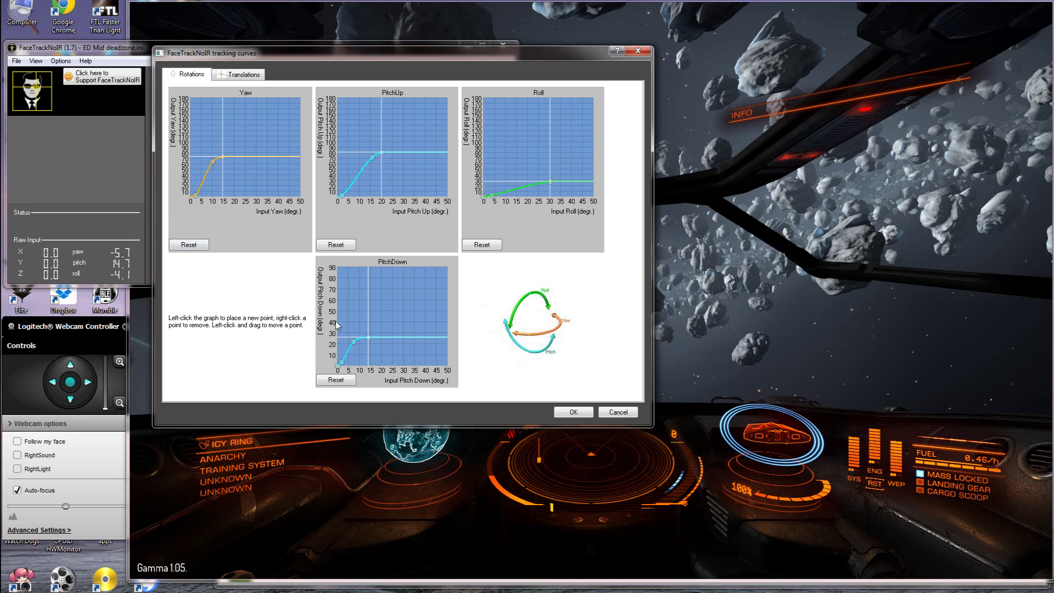
pyautogui.click(573, 413)
# Start head tracking, save the webcam's advanced settings and dismiss the Logitech Webcam Controller.
pyautogui.click(296, 250)
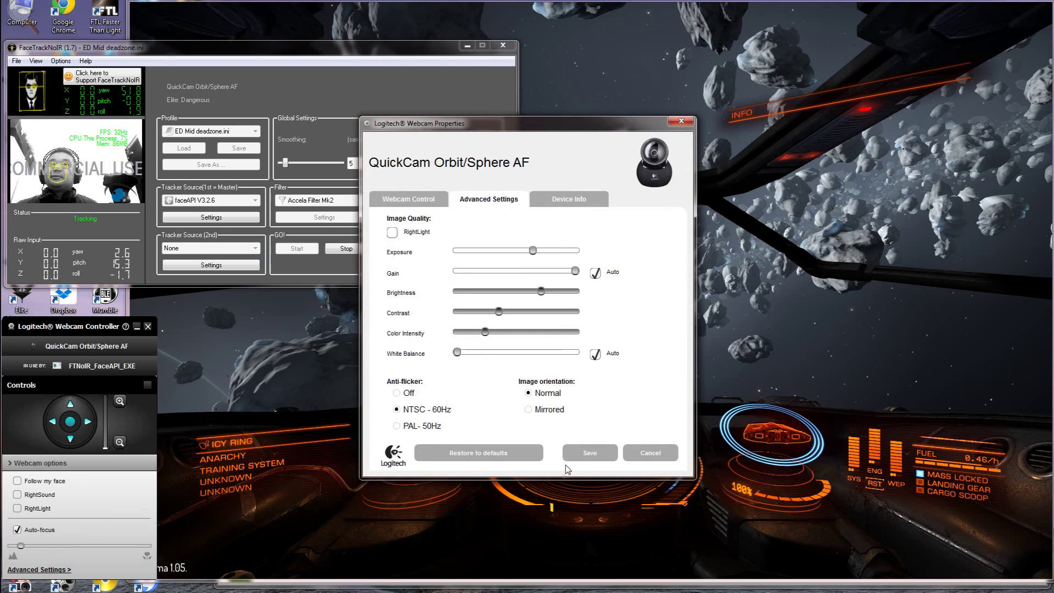
pyautogui.click(583, 457)
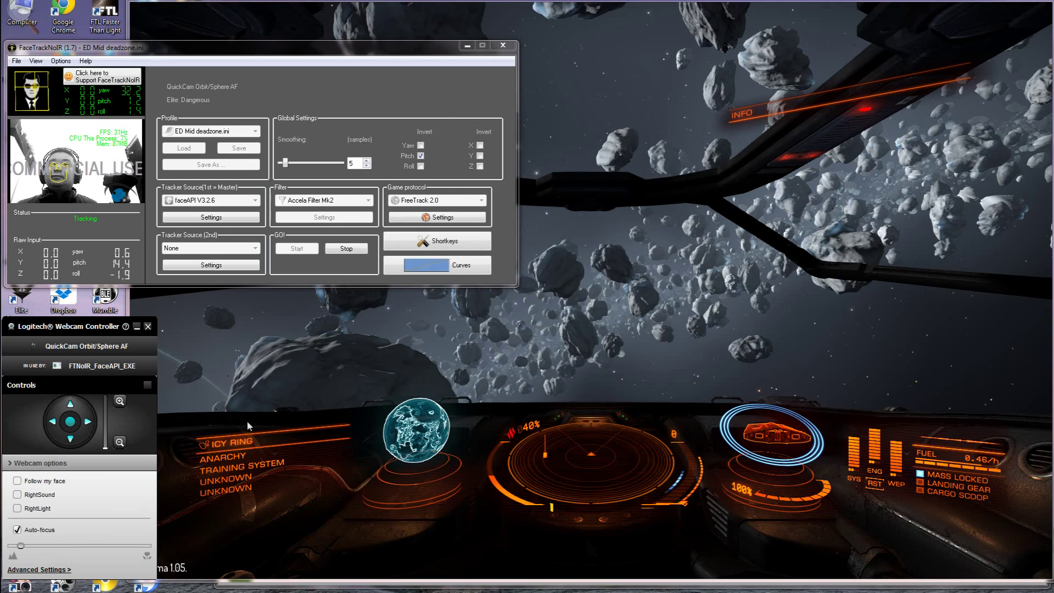
pyautogui.click(148, 327)
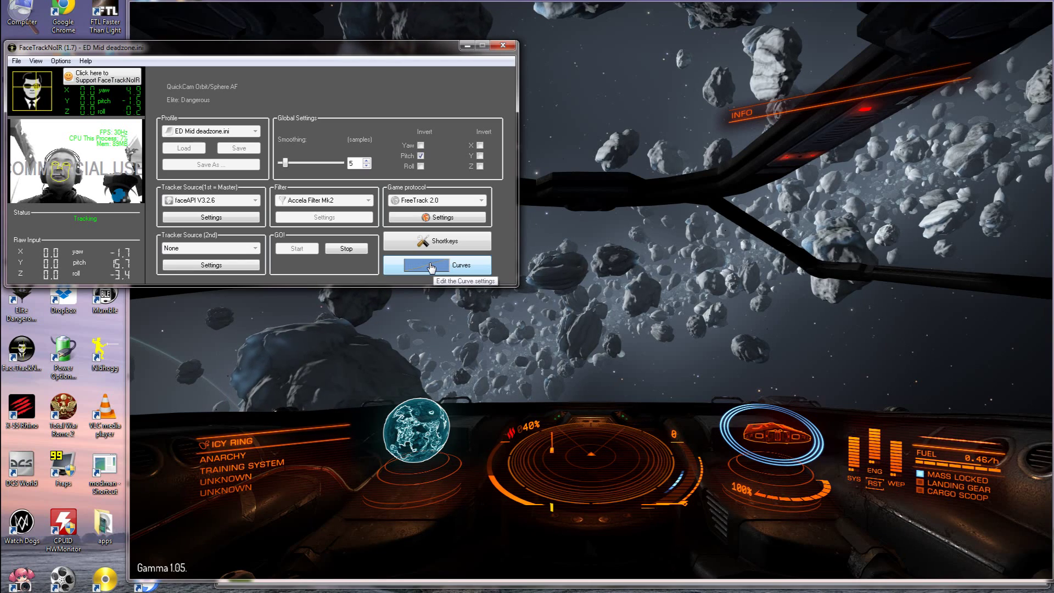
# Review the keyboard and mouse shortcuts for centring and starting or stopping tracking, and switch to the Elite: Dangerous window.
pyautogui.click(427, 245)
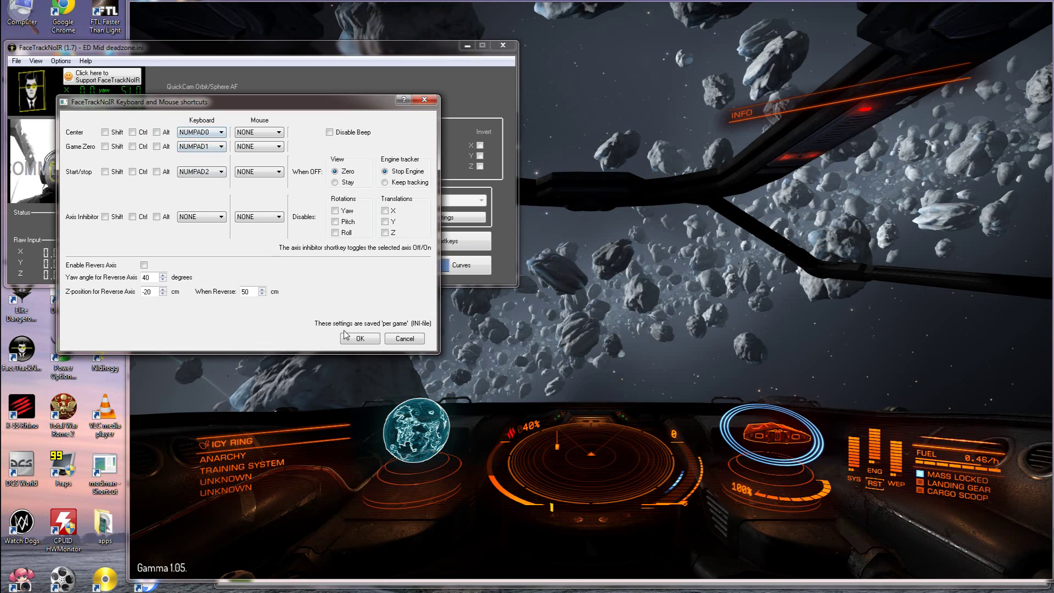
pyautogui.click(358, 341)
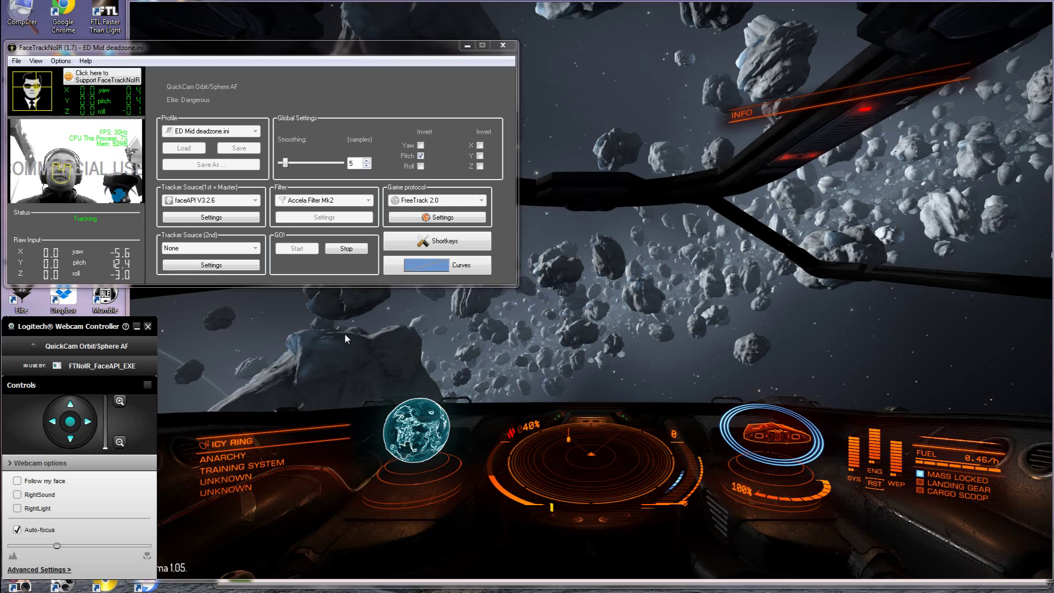
pyautogui.click(579, 281)
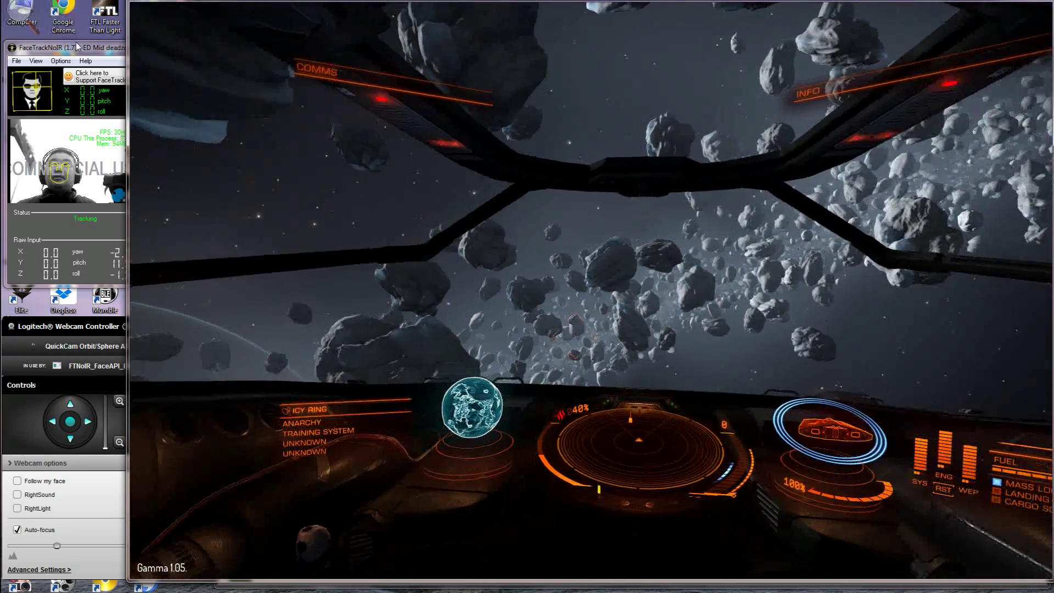
# Return to FaceTrackNoIR and examine the rotation curves' deadzones while tracking is running.
pyautogui.click(77, 47)
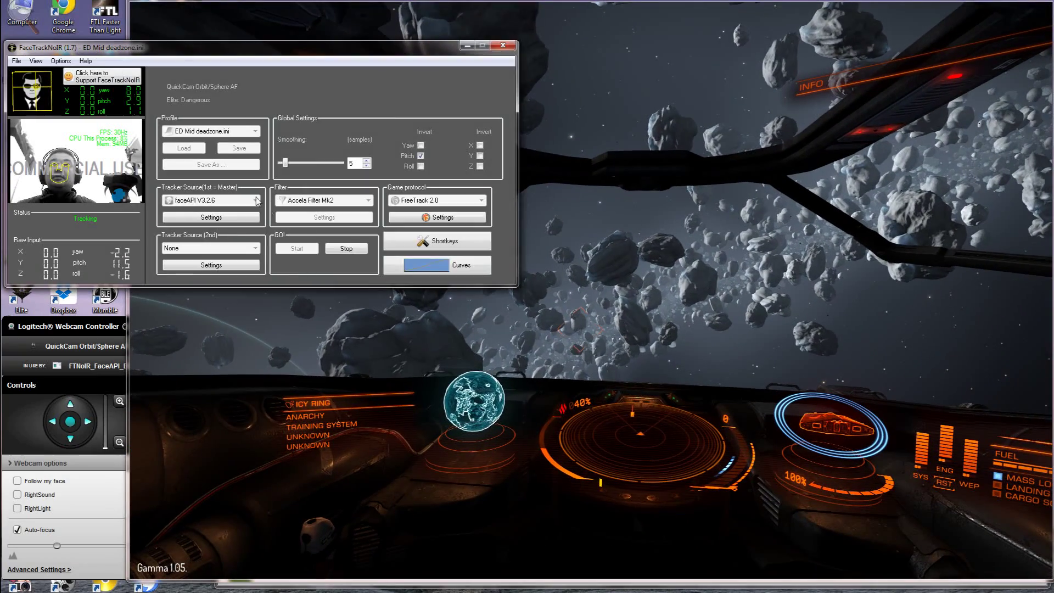
pyautogui.click(407, 273)
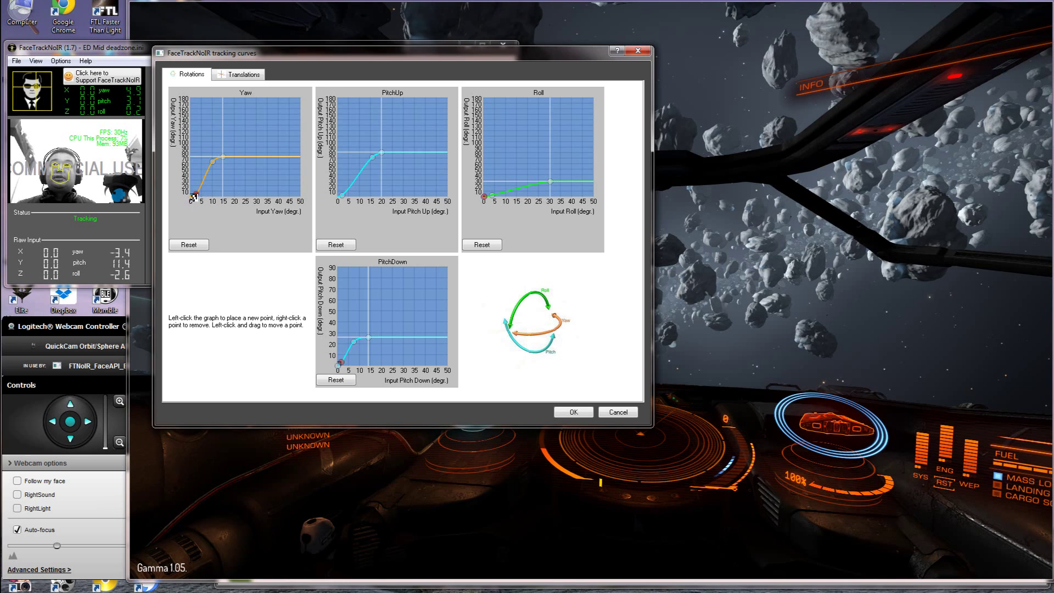
pyautogui.click(571, 412)
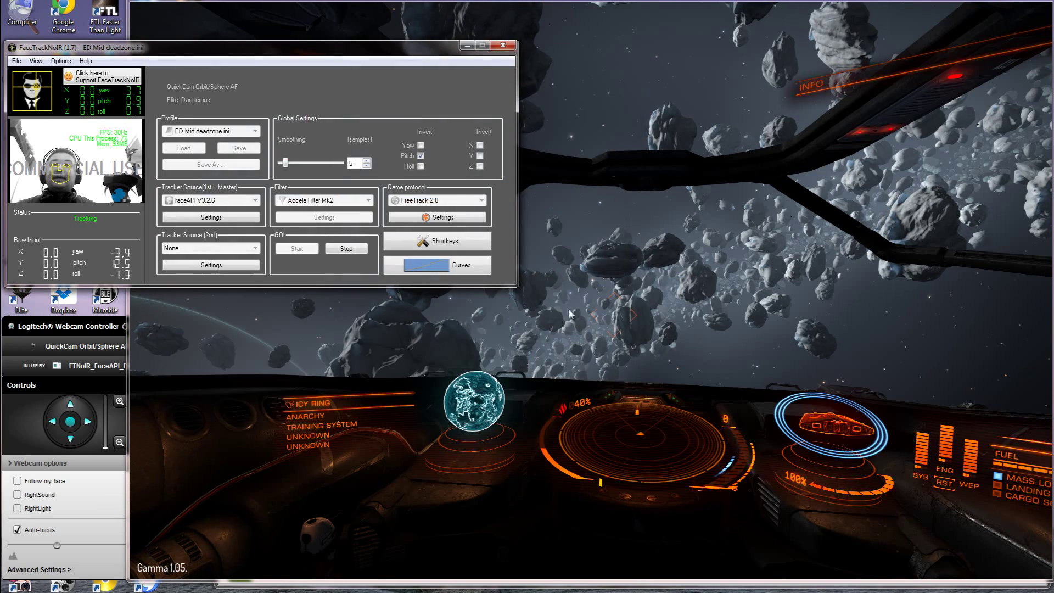
# Switch to the Elite: Dangerous window and target the Sidewinder in the ship's contacts list.
pyautogui.click(580, 275)
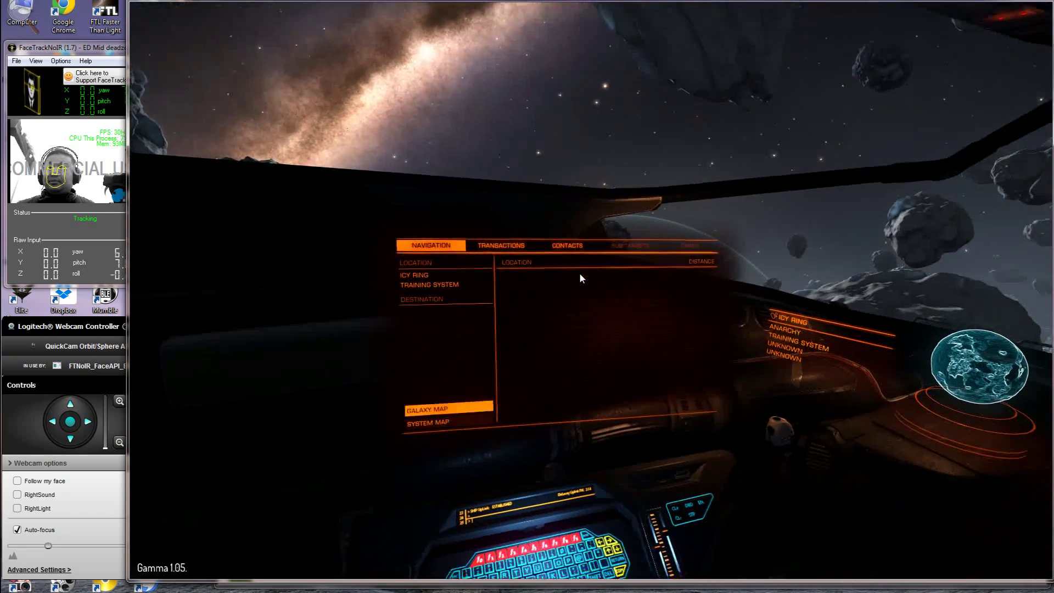
pyautogui.press('e')
pyautogui.press('e')
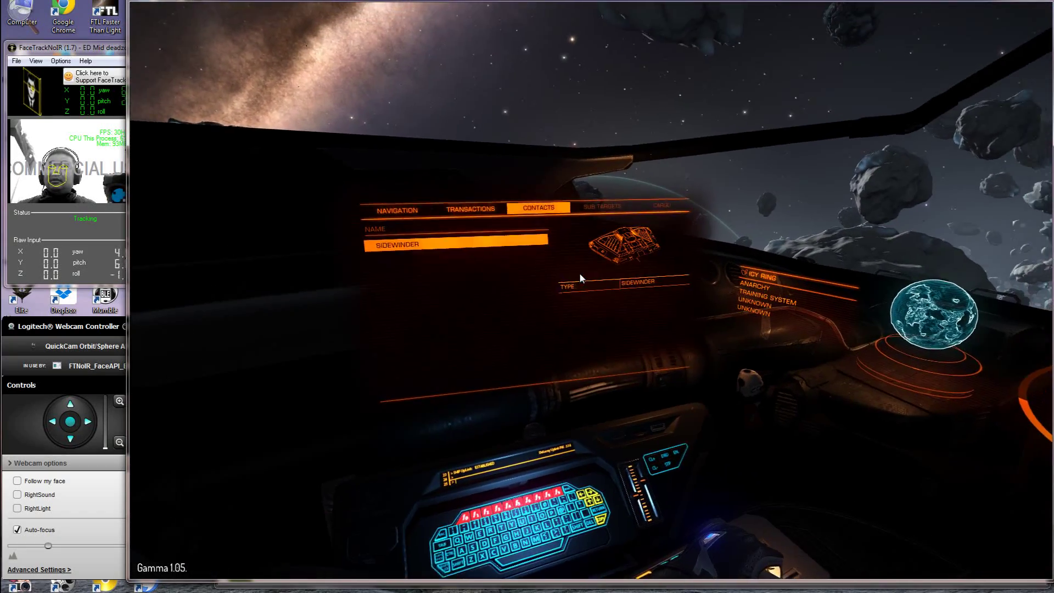
pyautogui.press('space')
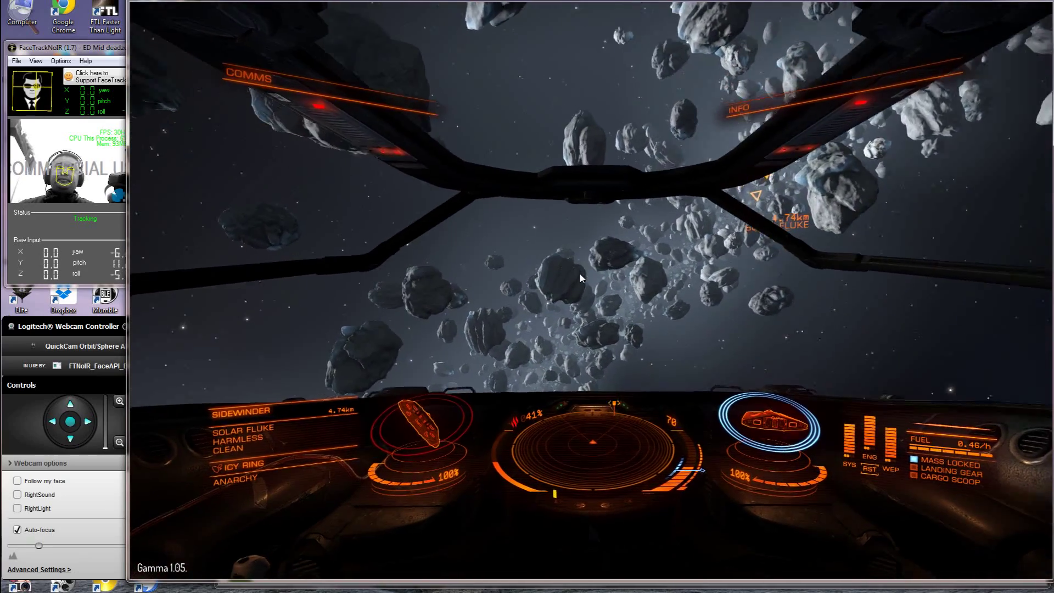
# Deploy the ship's hardpoints and wear down the Sidewinder with the pulse lasers while chasing it through the asteroid field.
pyautogui.press('u')
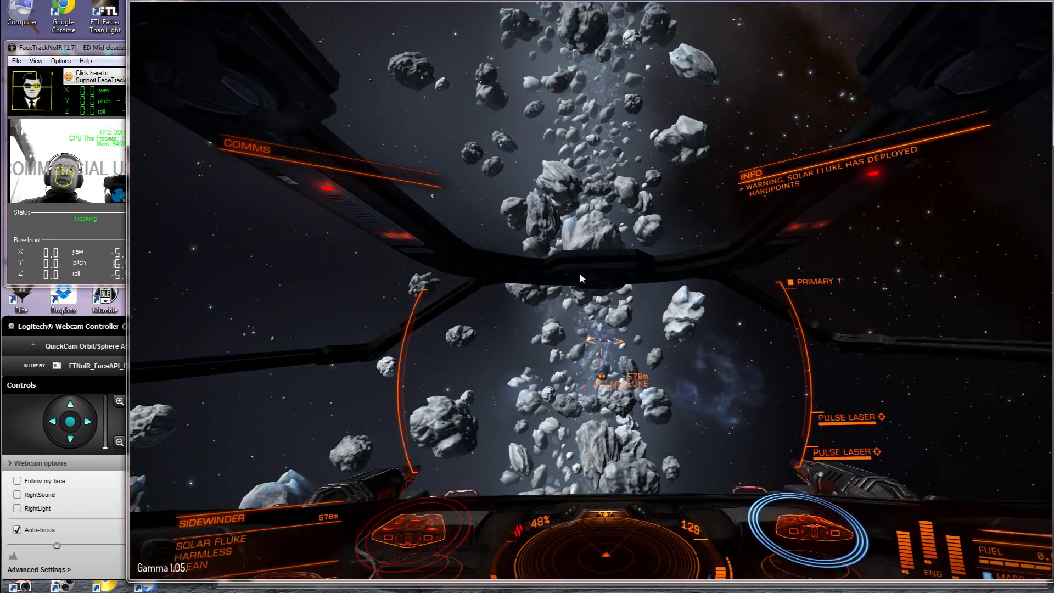
pyautogui.click(580, 277)
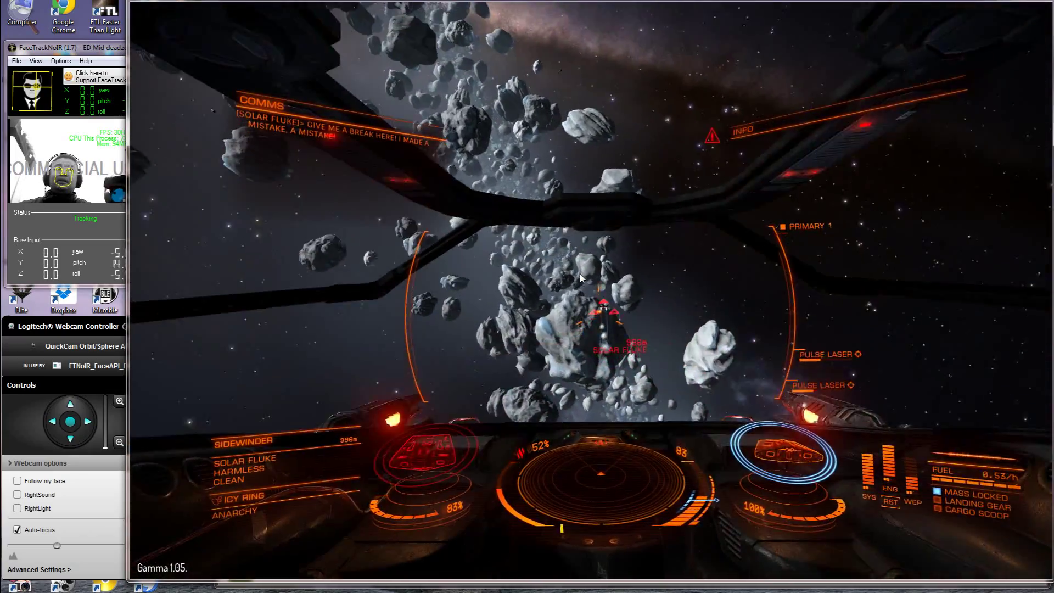
pyautogui.click(579, 273)
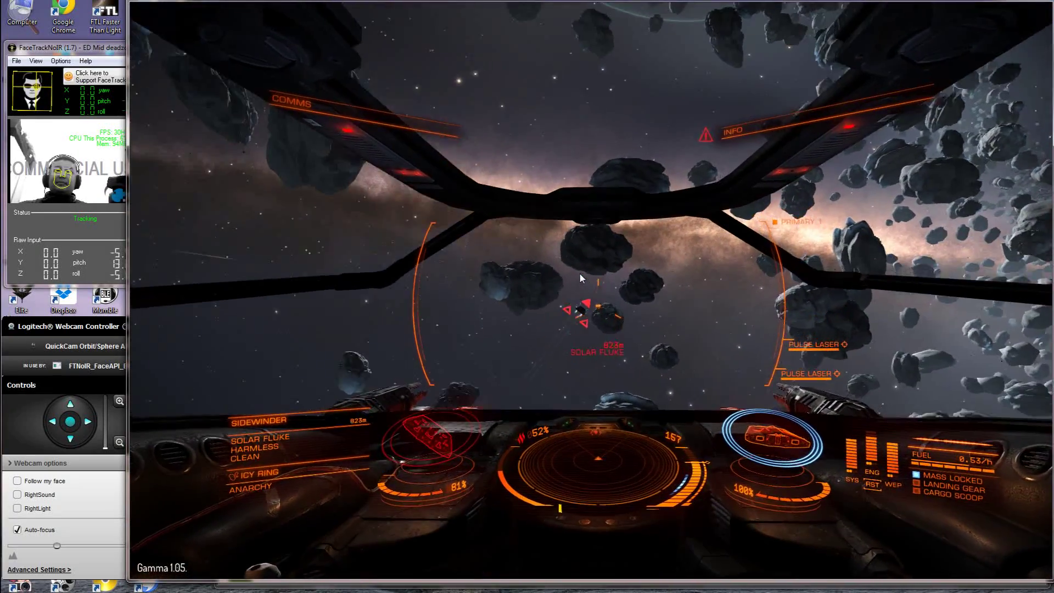
pyautogui.click(579, 273)
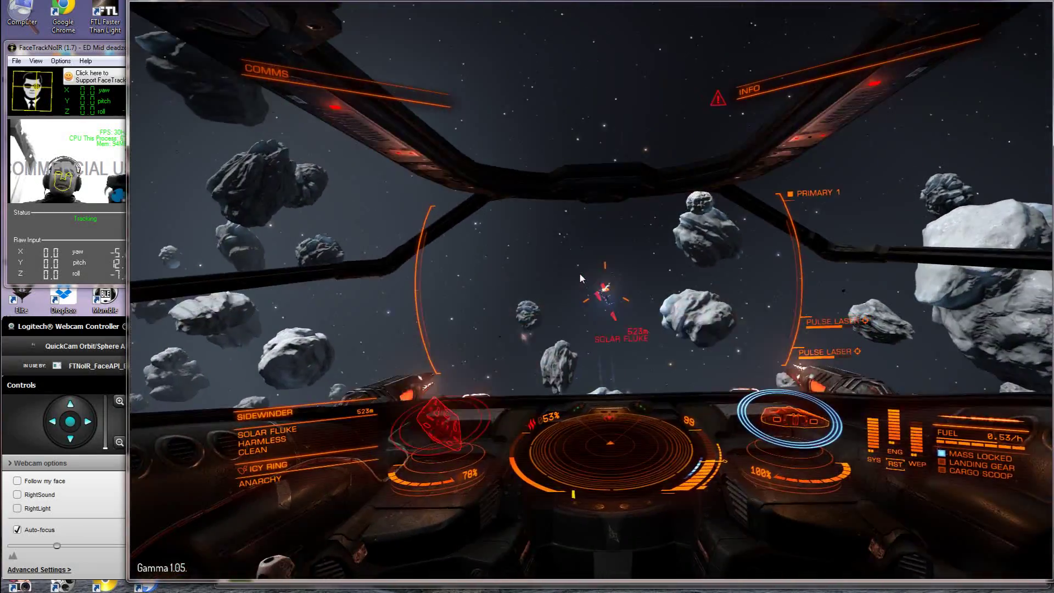
pyautogui.click(580, 279)
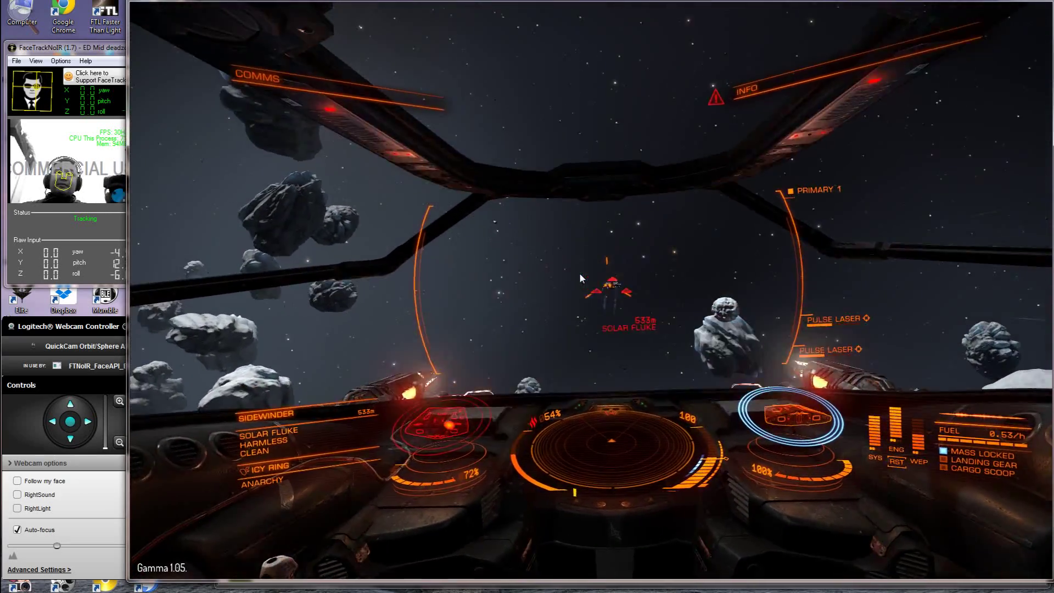
pyautogui.click(580, 278)
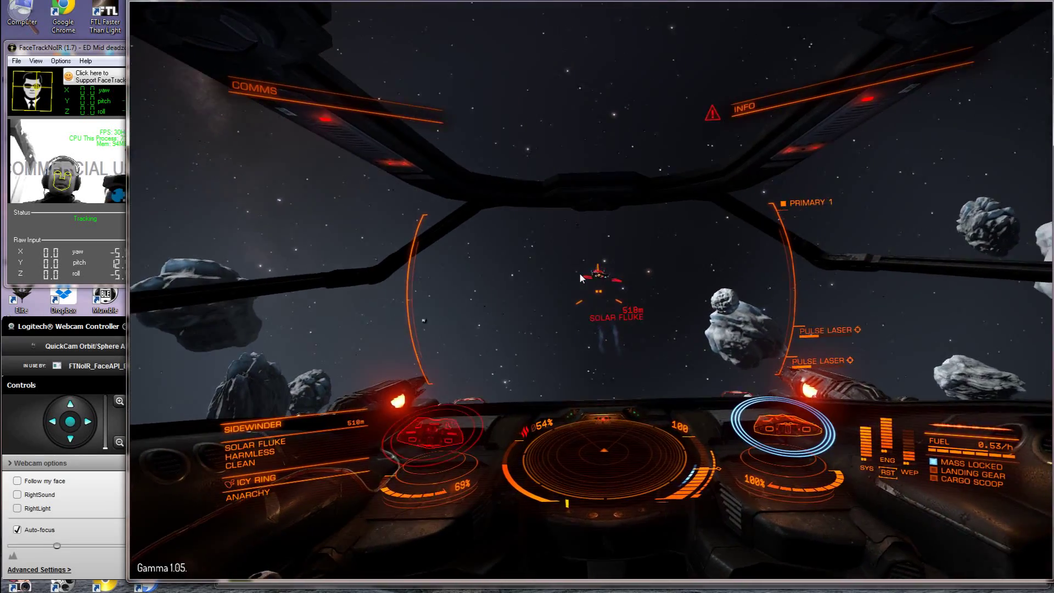
pyautogui.click(581, 278)
pyautogui.click(581, 279)
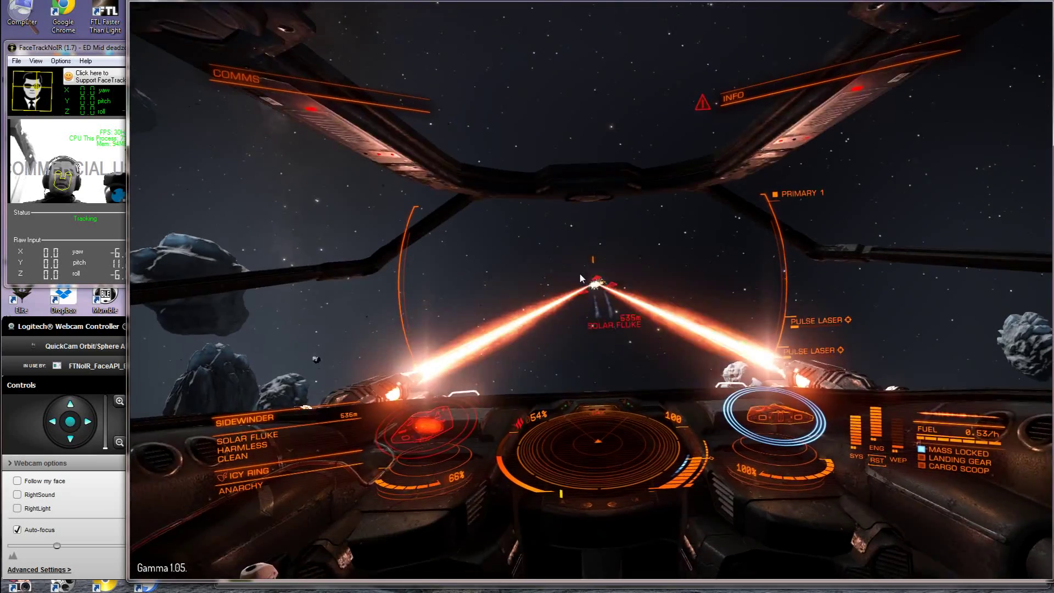
pyautogui.click(580, 279)
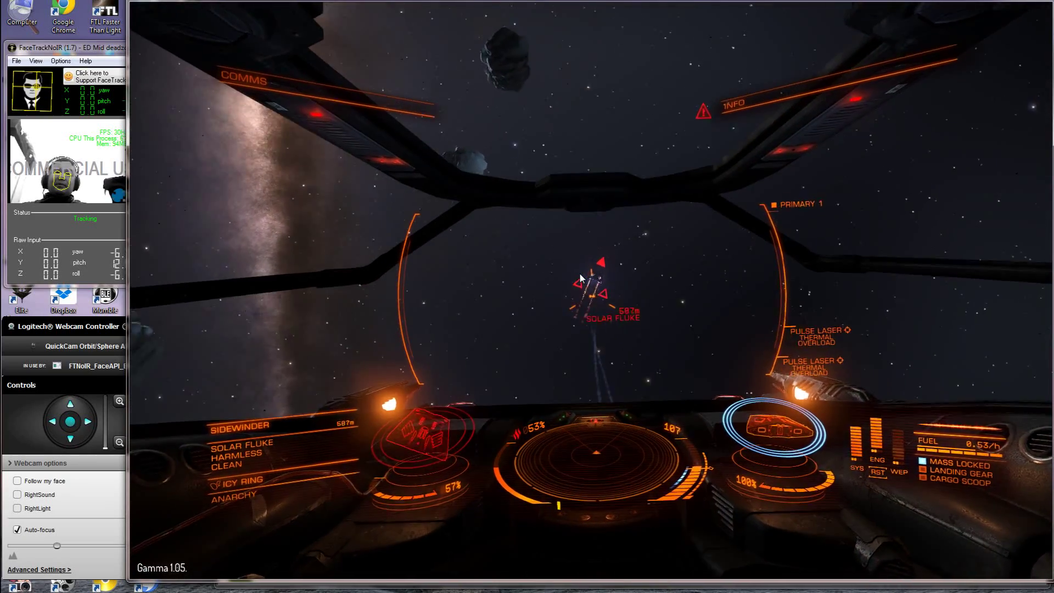
pyautogui.click(580, 273)
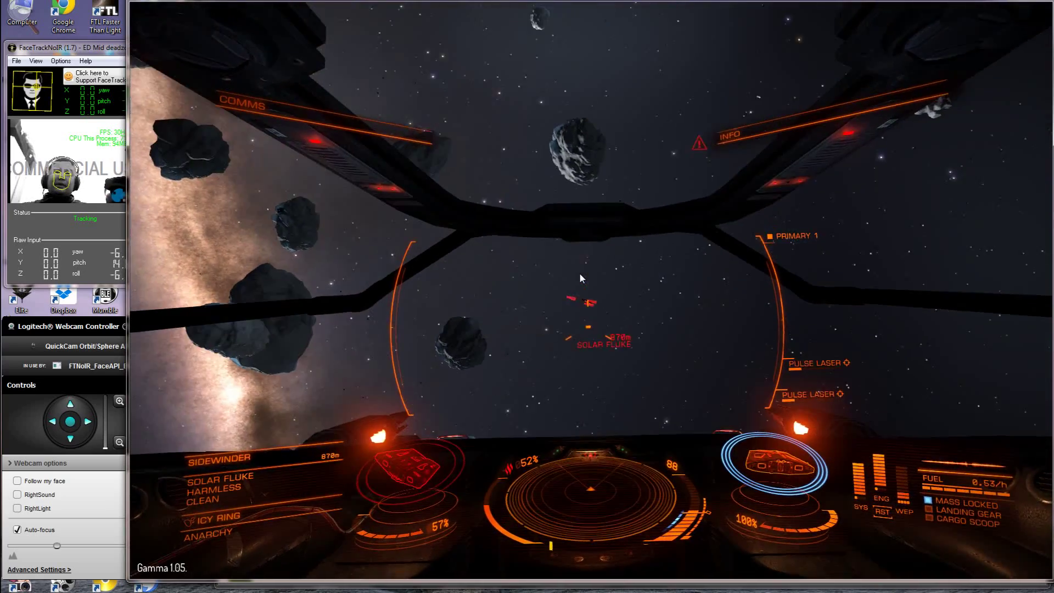
pyautogui.click(580, 273)
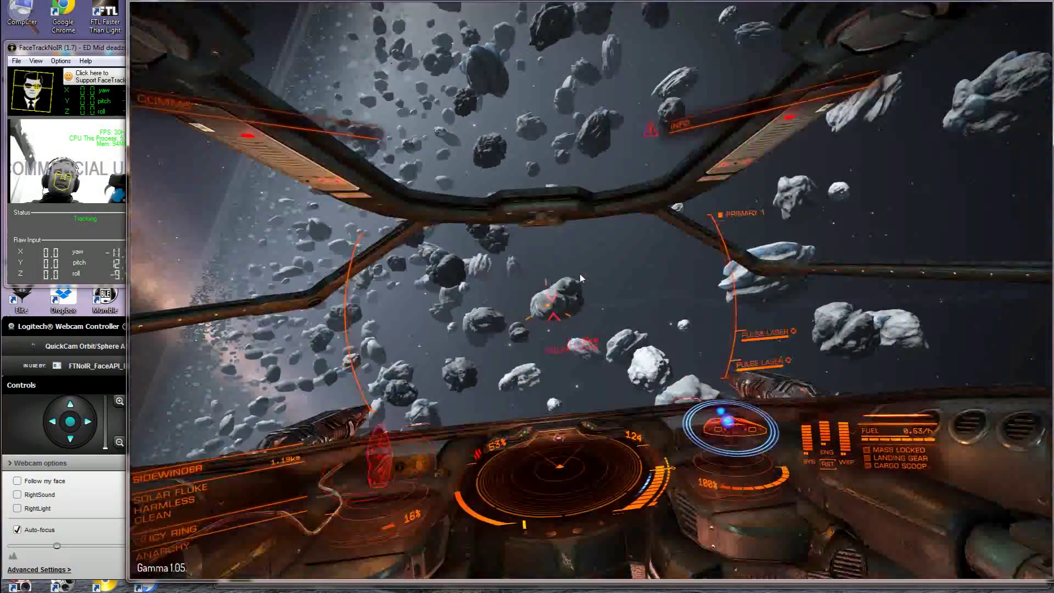
# Finish off the damaged Sidewinder with the pulse lasers and restart the training simulation.
pyautogui.click(580, 273)
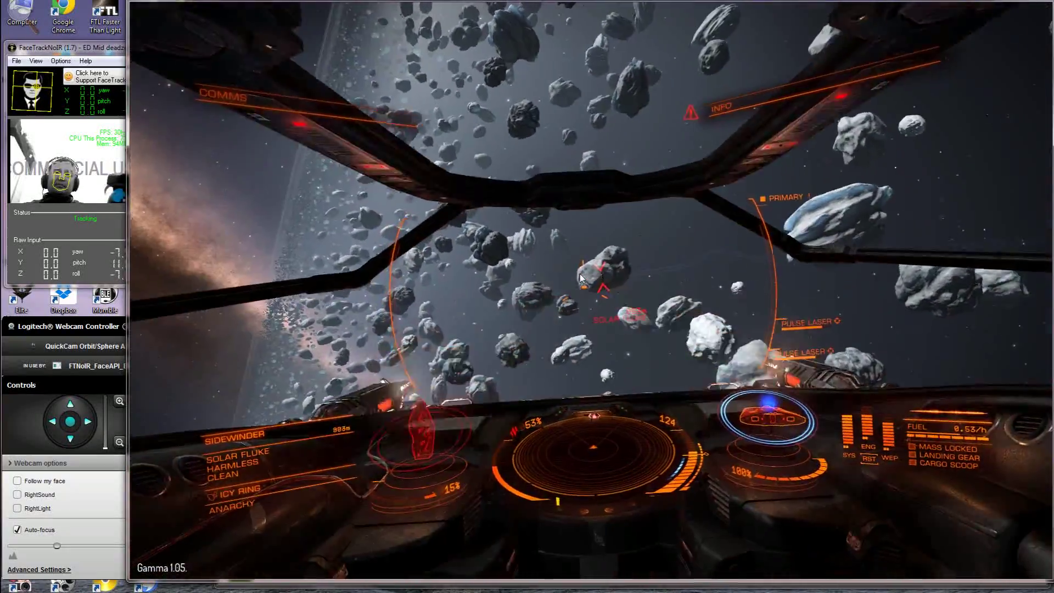
pyautogui.click(581, 275)
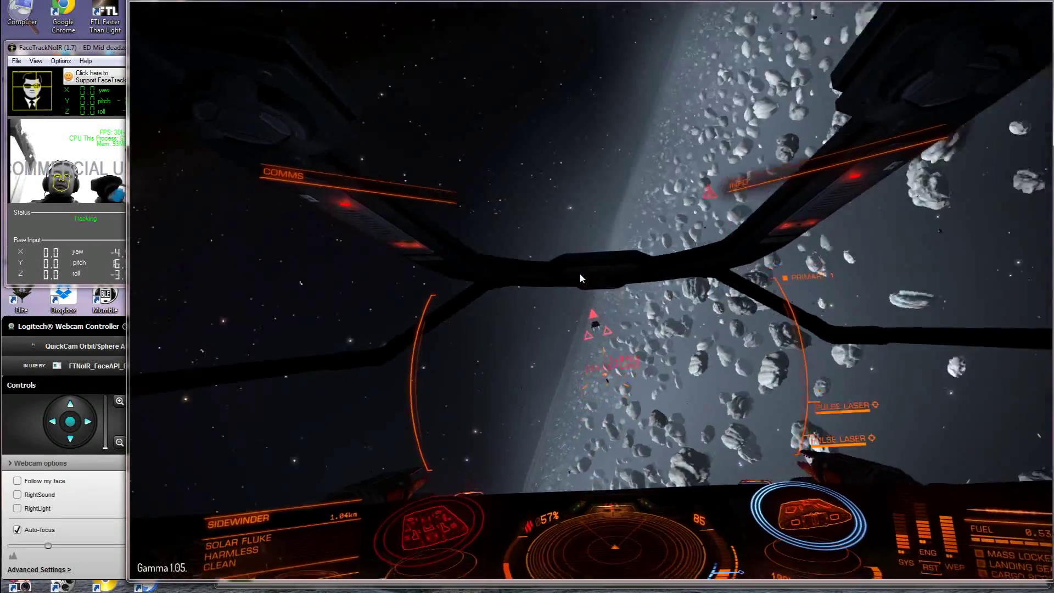
pyautogui.click(581, 274)
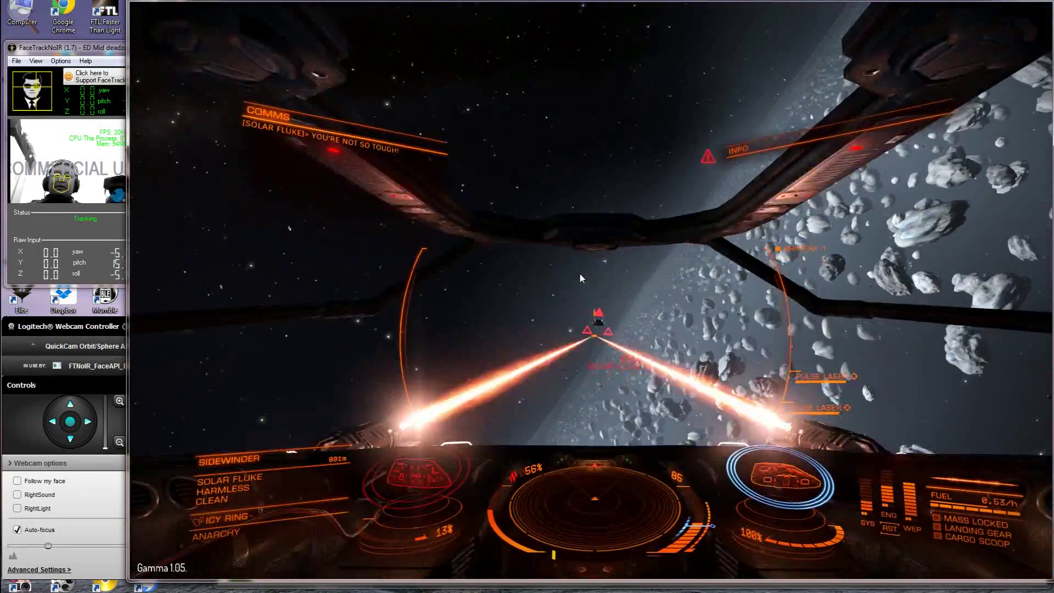
pyautogui.click(580, 274)
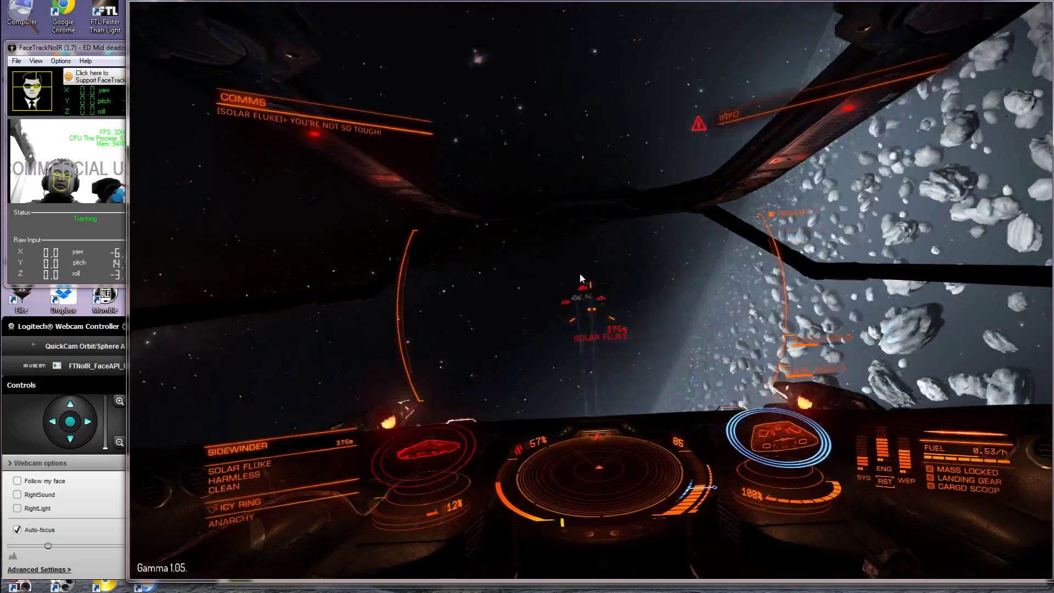
pyautogui.click(580, 277)
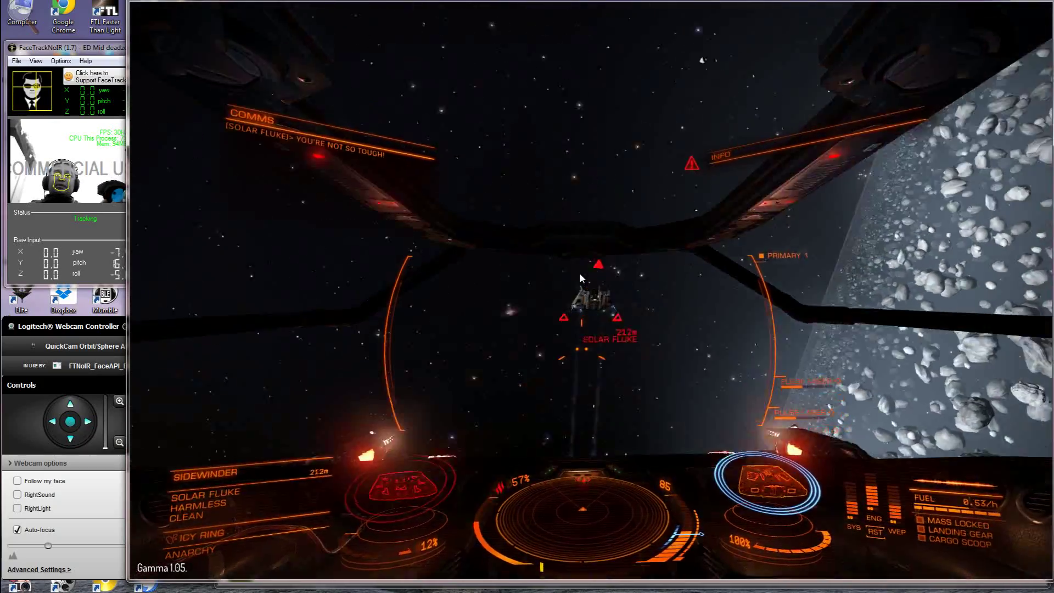
pyautogui.click(580, 273)
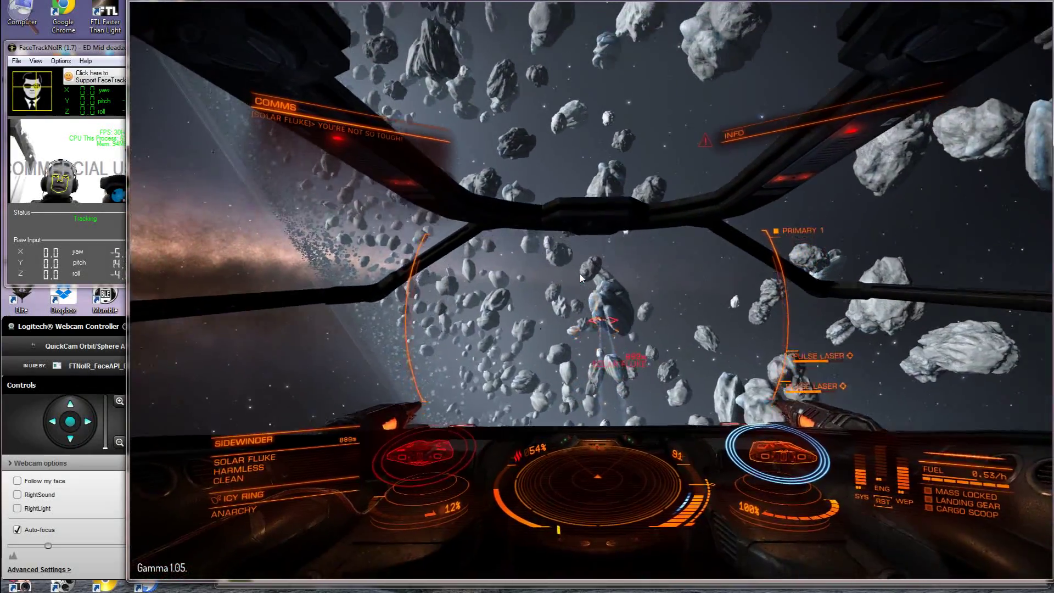
pyautogui.click(580, 274)
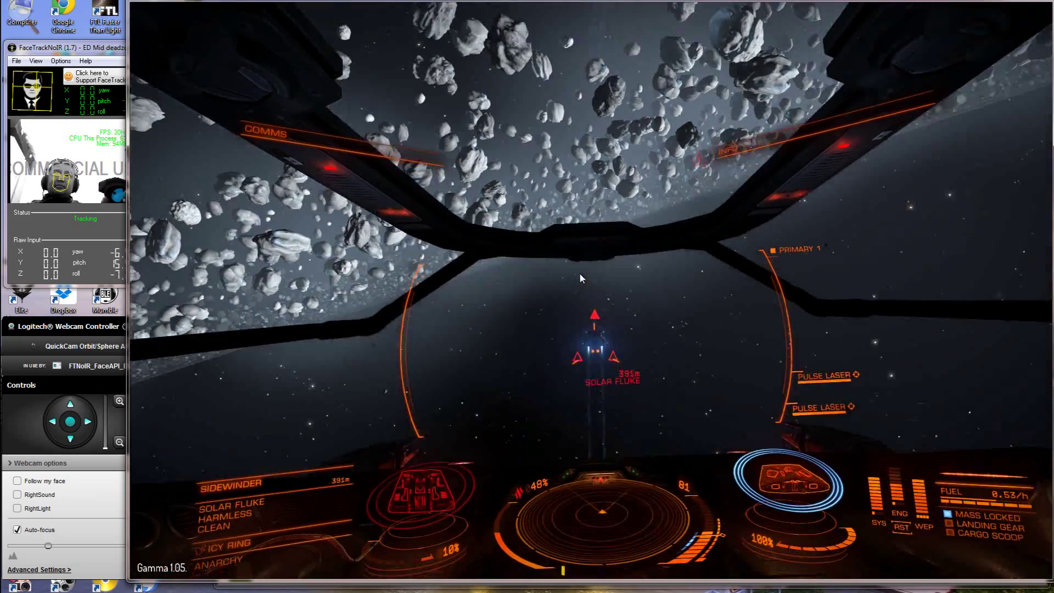
pyautogui.click(580, 278)
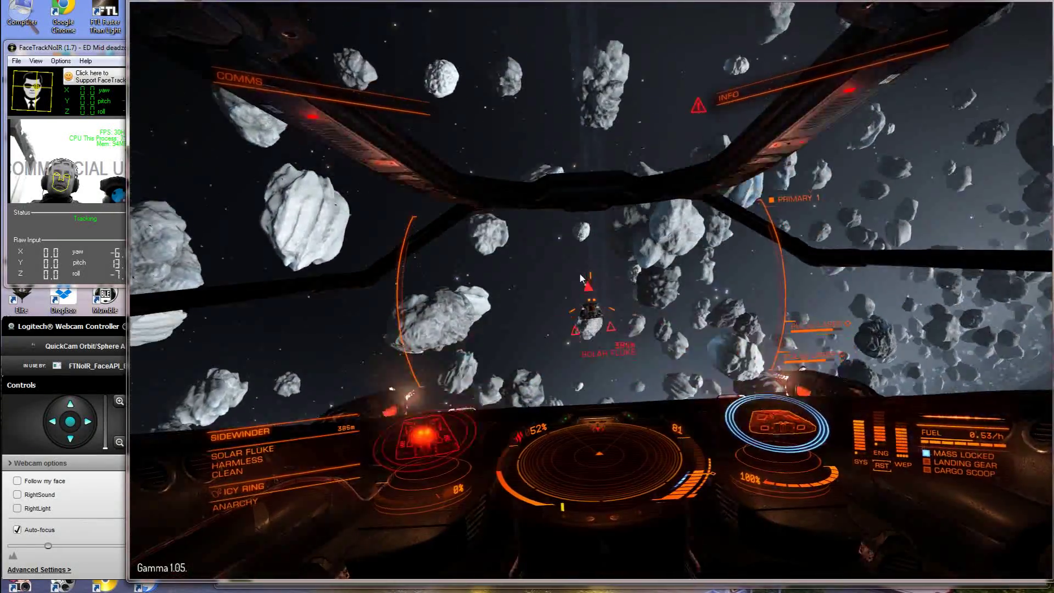
pyautogui.click(580, 274)
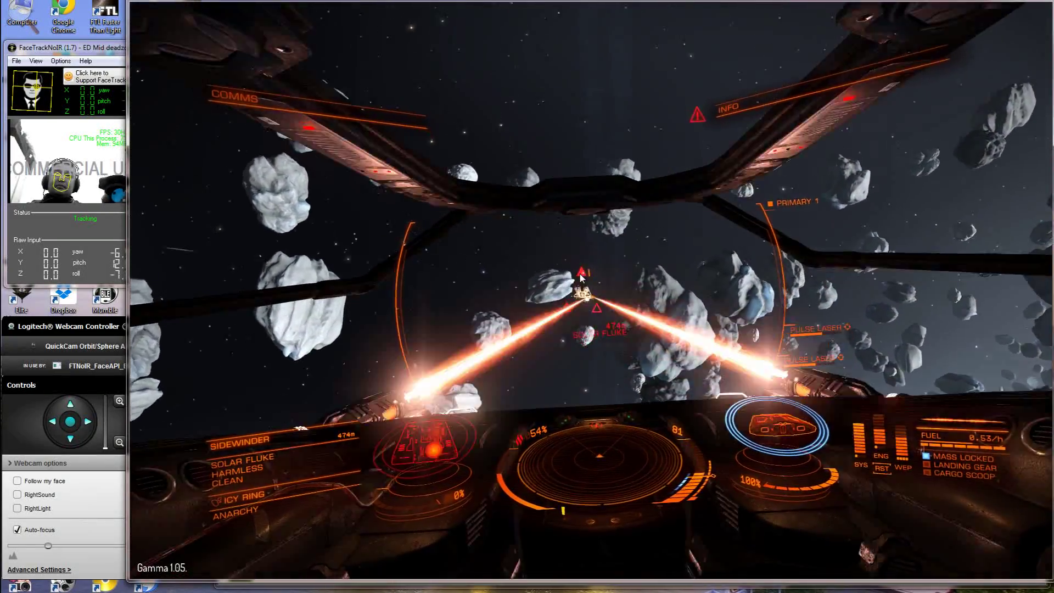
pyautogui.click(580, 277)
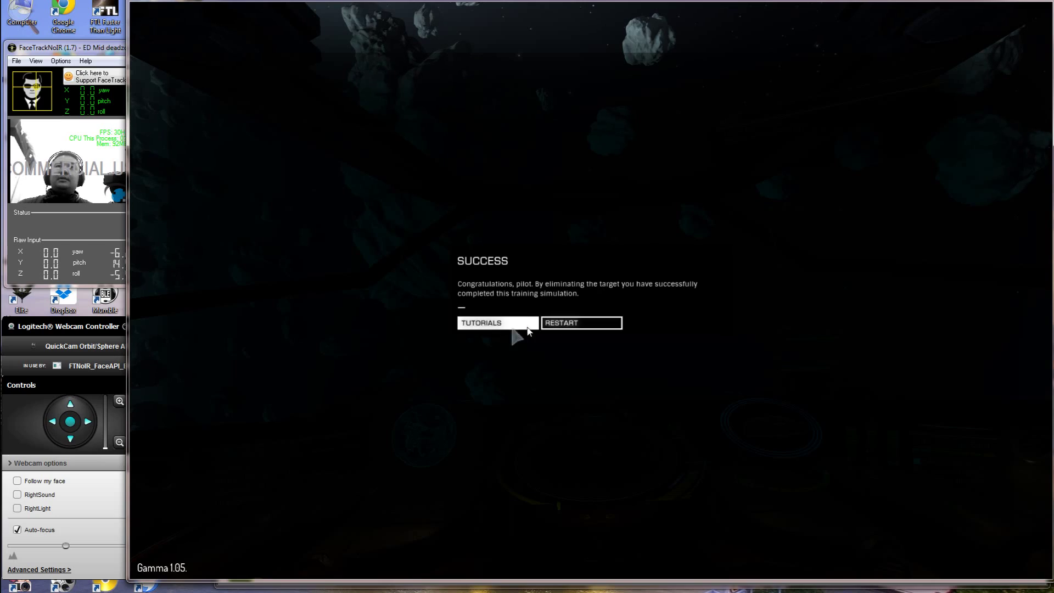
pyautogui.click(568, 322)
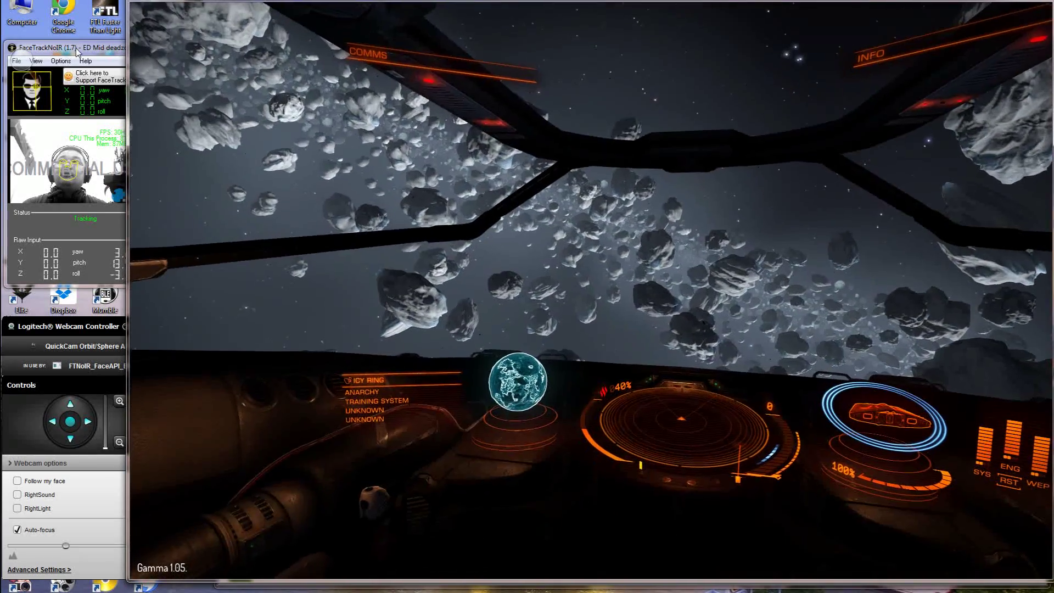
# Switch to FaceTrackNoIR, magnify its rotation curves to 200% and move the Yaw curve's maximum point to about 21 degrees of input.
pyautogui.click(76, 48)
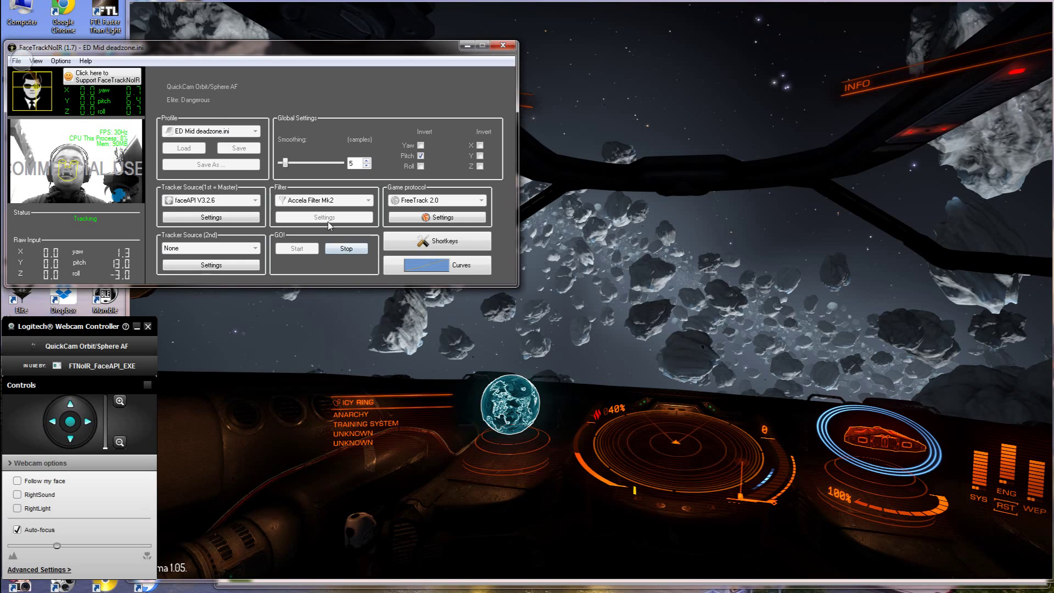
pyautogui.click(442, 271)
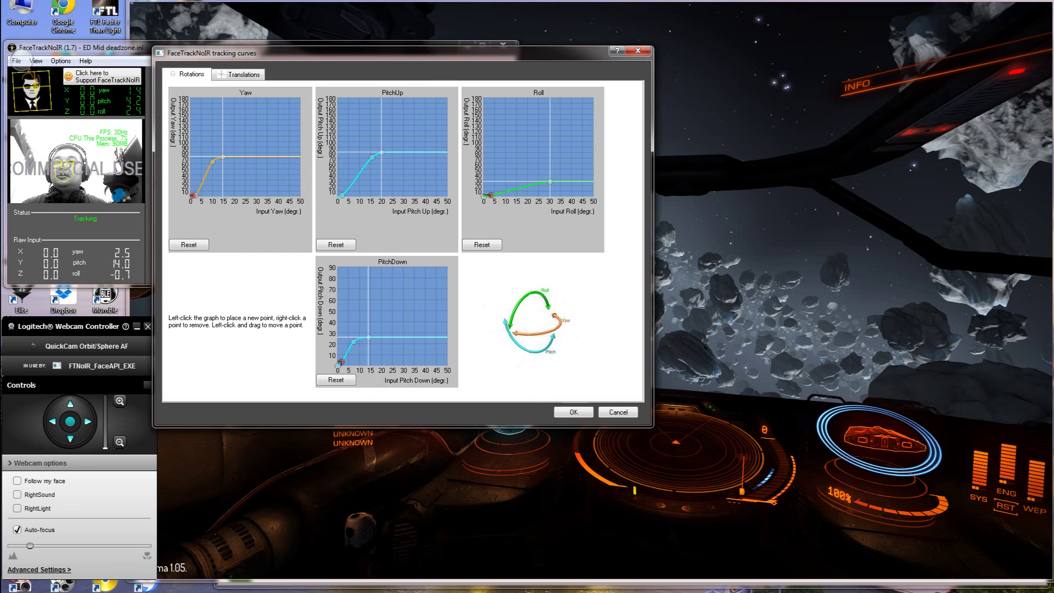
pyautogui.press('super+plus')
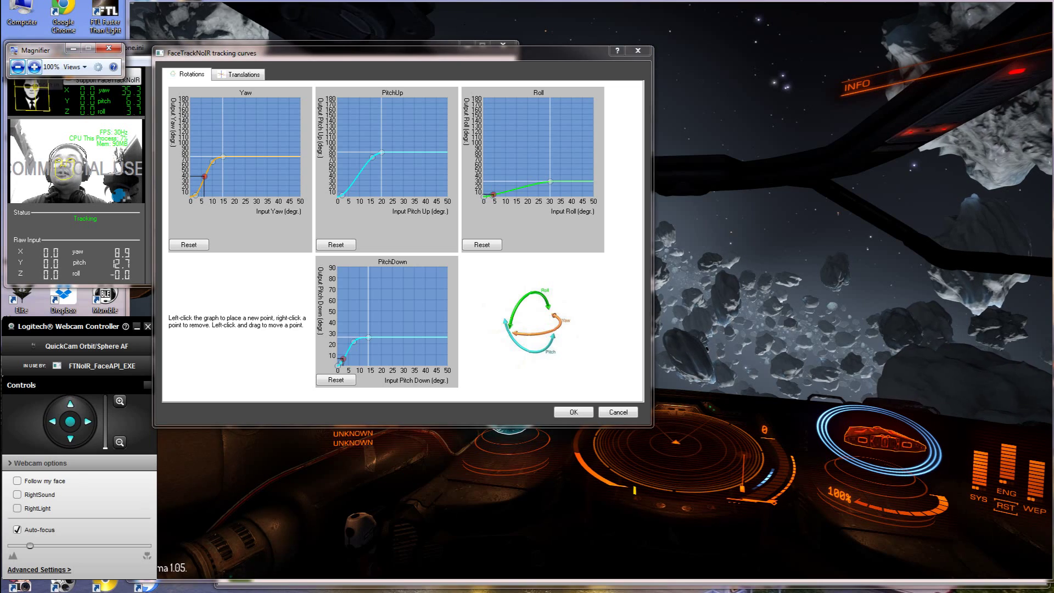
pyautogui.click(34, 66)
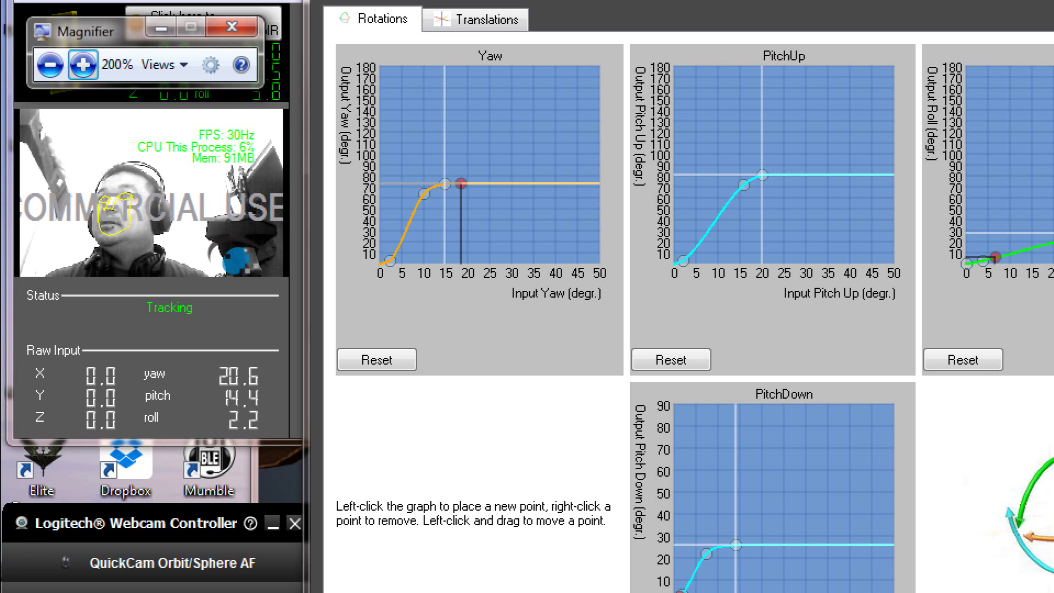
pyautogui.moveTo(444, 183); pyautogui.dragTo(474, 180)
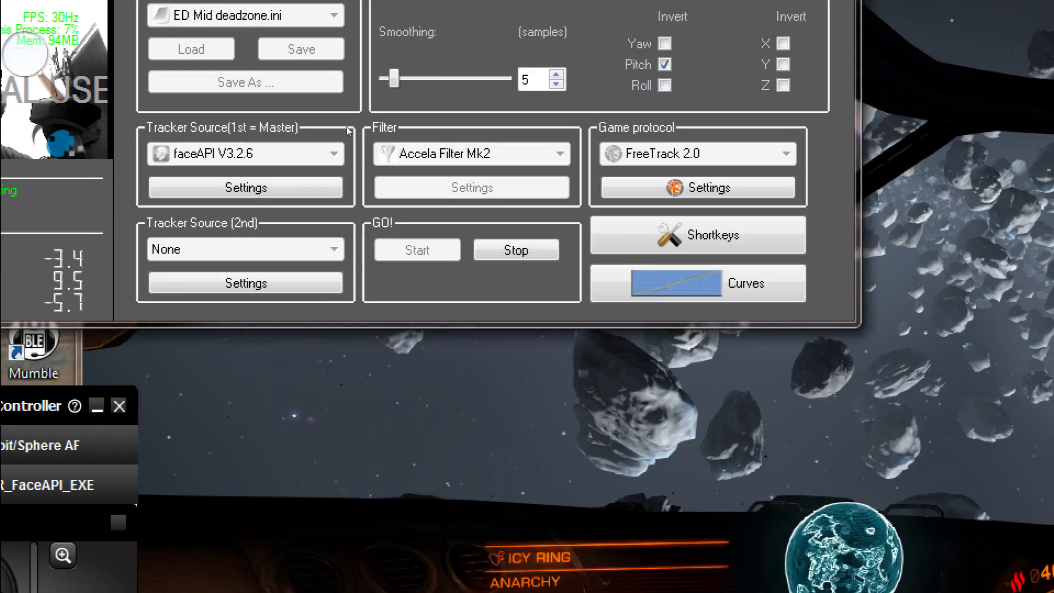
# Return the screen magnification to 100% and recheck the rotation curves in FaceTrackNoIR, closing them without changes.
pyautogui.click(15, 53)
pyautogui.click(10, 59)
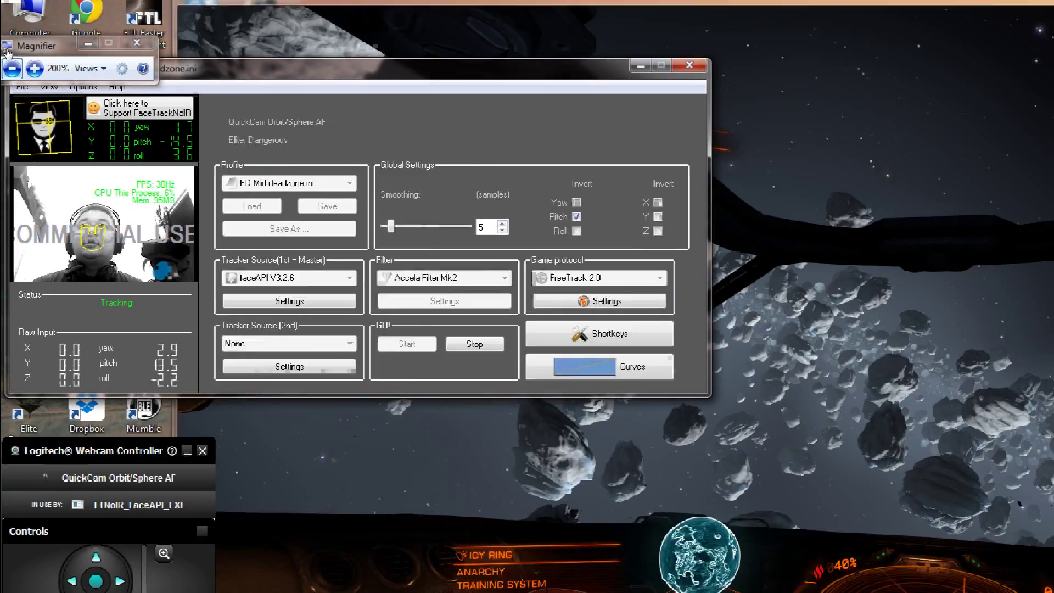
pyautogui.click(12, 68)
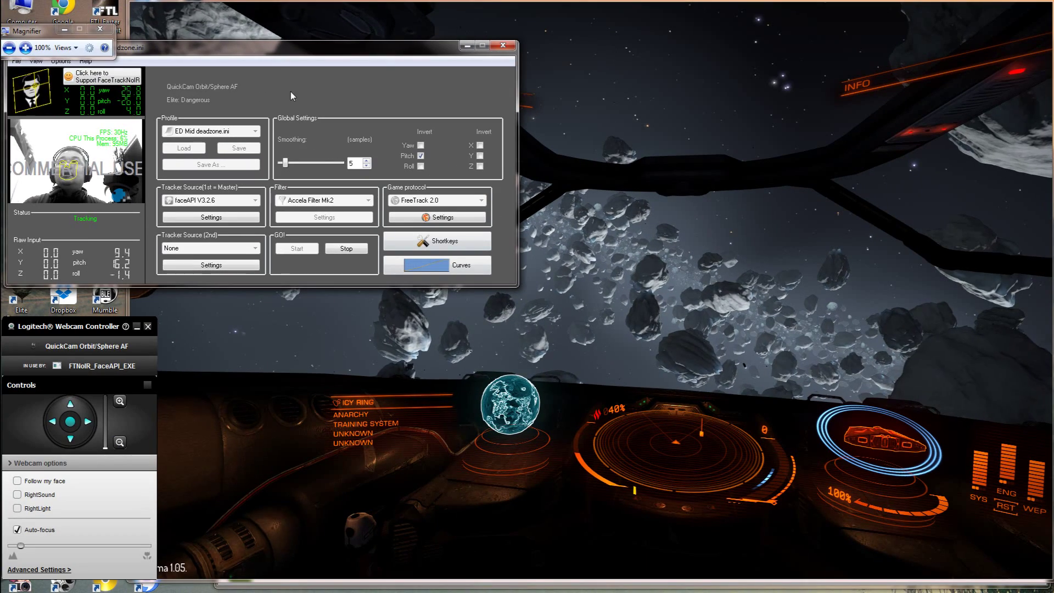
pyautogui.moveTo(273, 57); pyautogui.dragTo(274, 78)
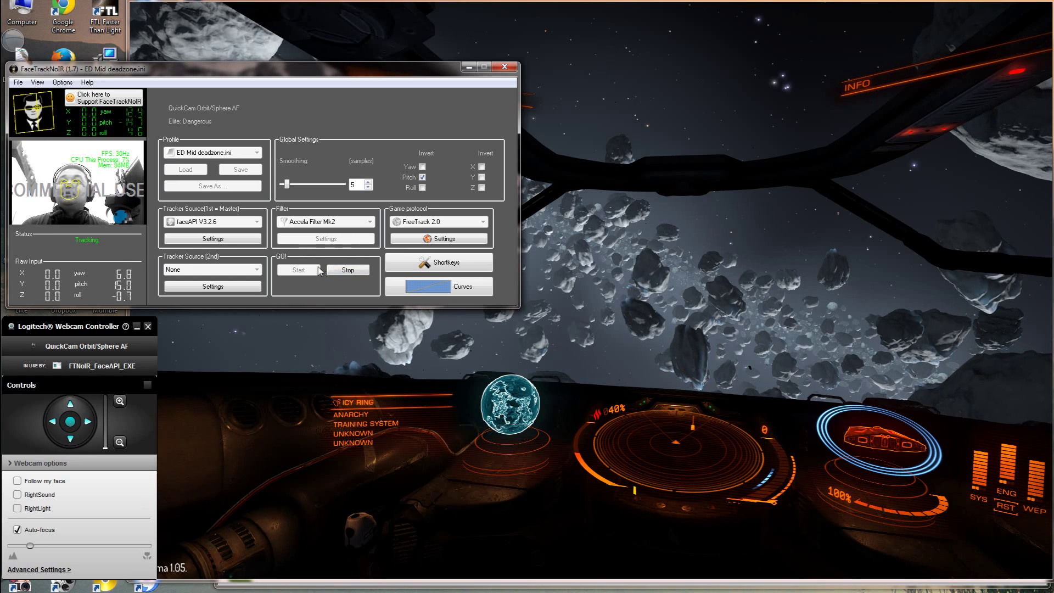
pyautogui.click(448, 294)
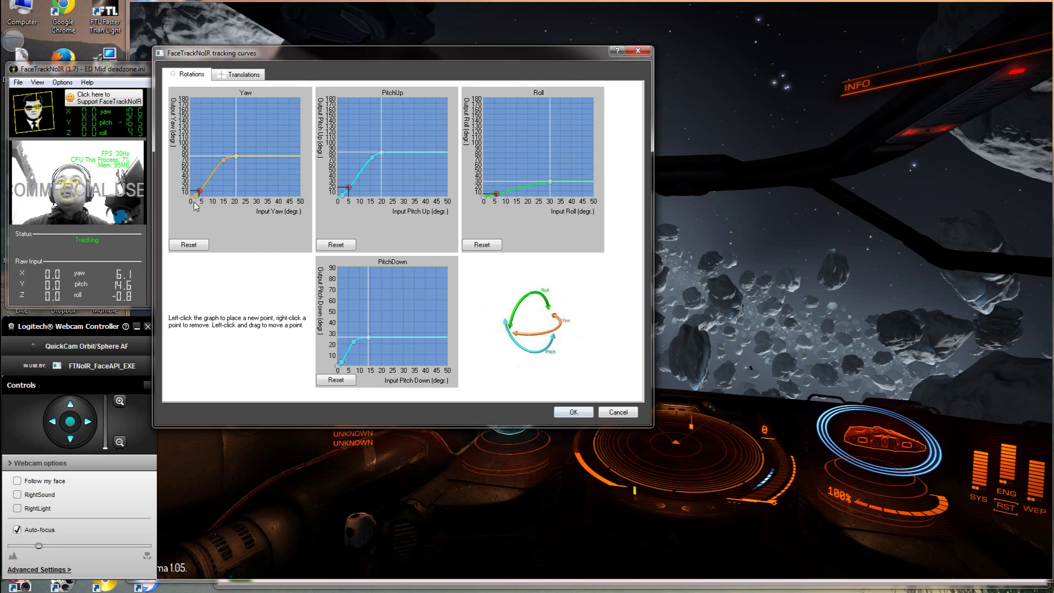
pyautogui.click(612, 413)
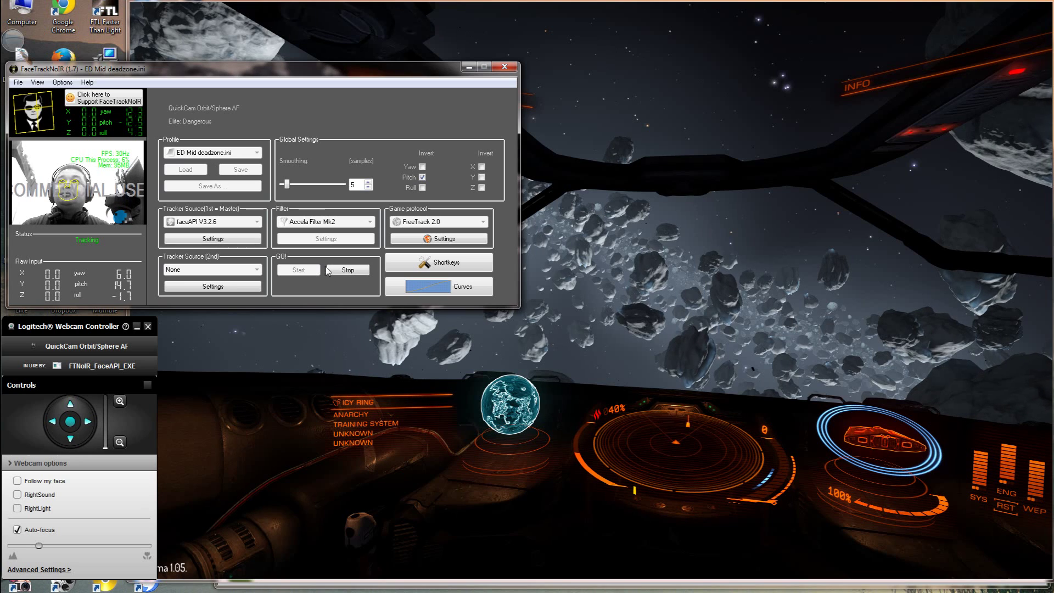
# Stop head tracking, select the ED low deadzone.ini profile and start tracking again.
pyautogui.click(346, 273)
pyautogui.click(230, 152)
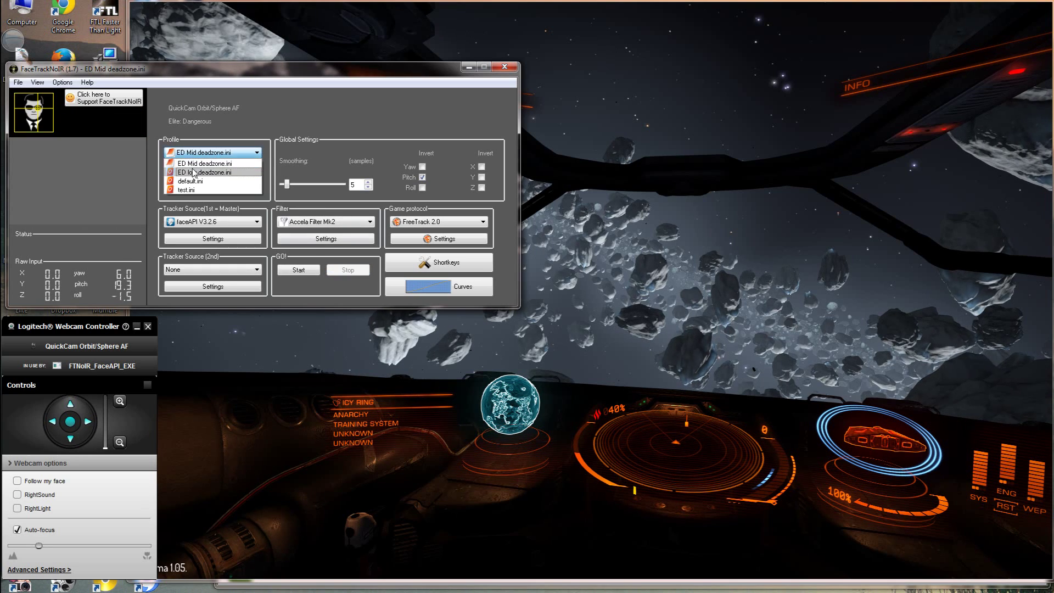
pyautogui.click(202, 168)
pyautogui.click(300, 271)
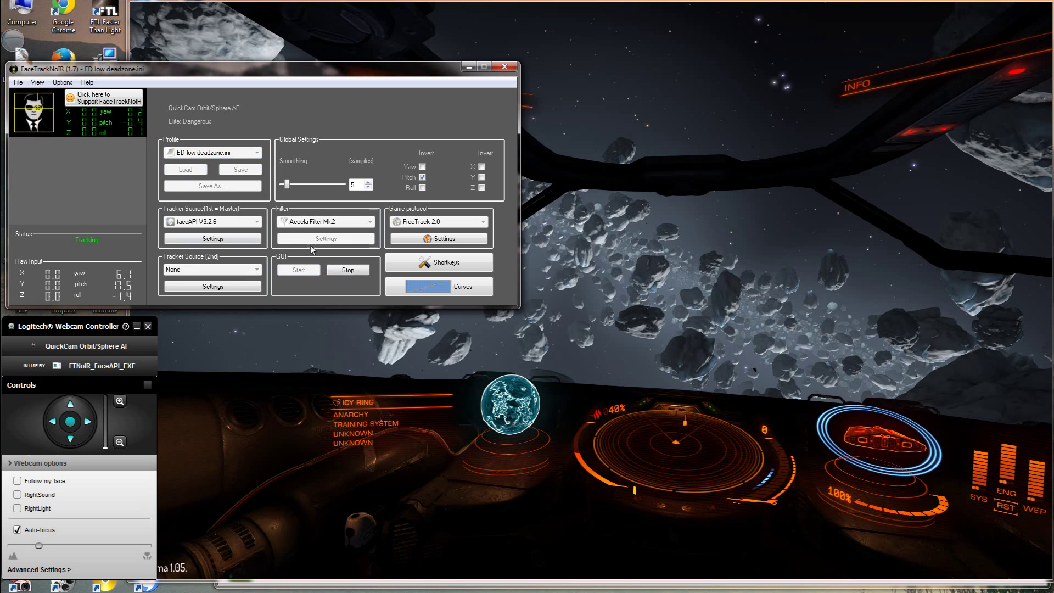
# Examine the low-deadzone profile's rotation curves, accept them and switch to the Elite: Dangerous window.
pyautogui.click(444, 288)
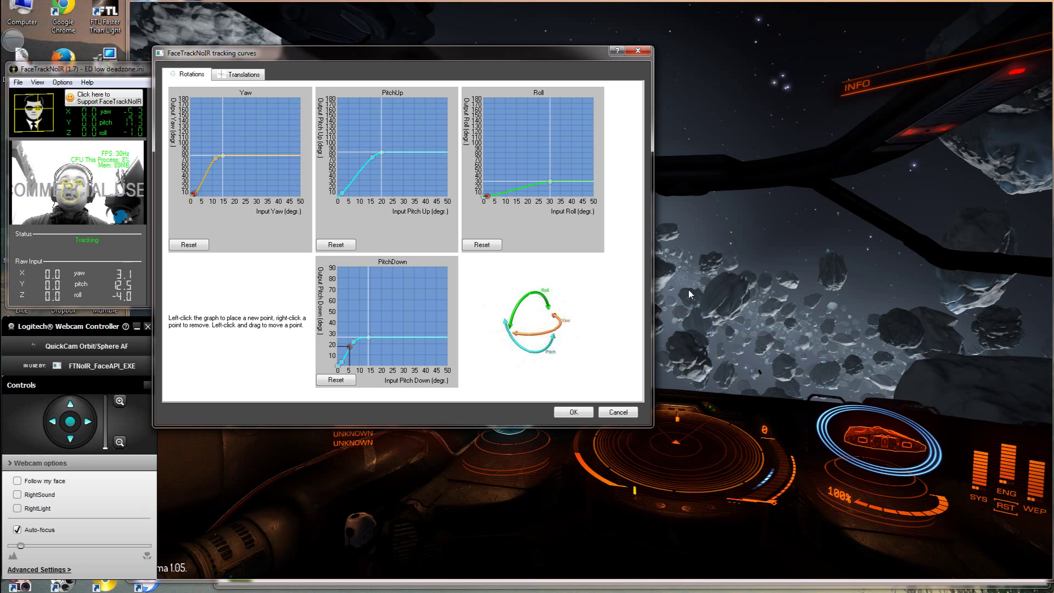
pyautogui.click(575, 411)
pyautogui.click(631, 316)
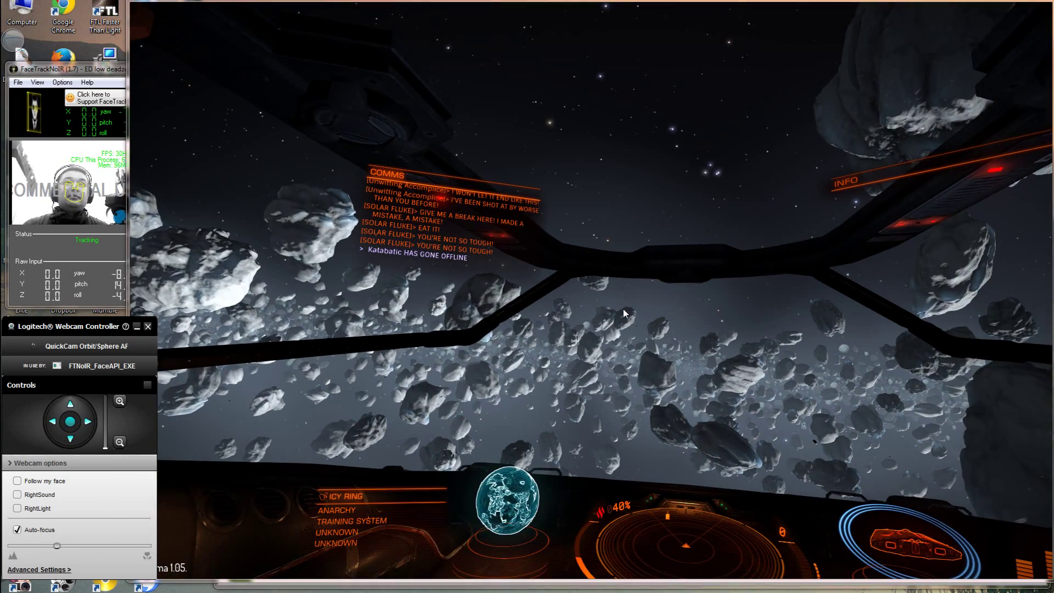
# Bring the Logitech Webcam Controller forward, open the QuickCam Orbit/Sphere AF advanced settings and save them.
pyautogui.click(589, 7)
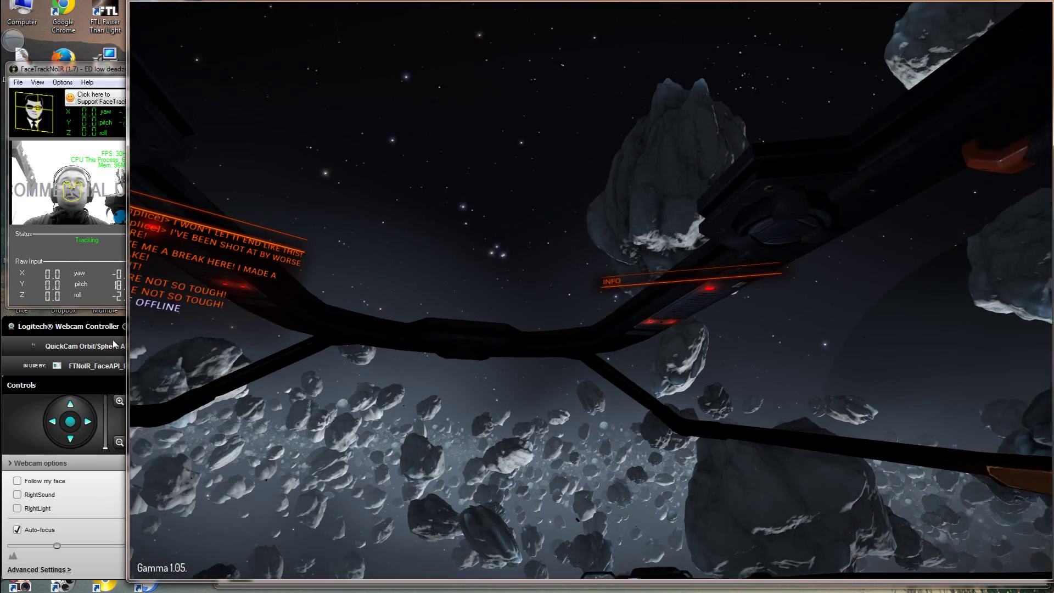
pyautogui.click(113, 343)
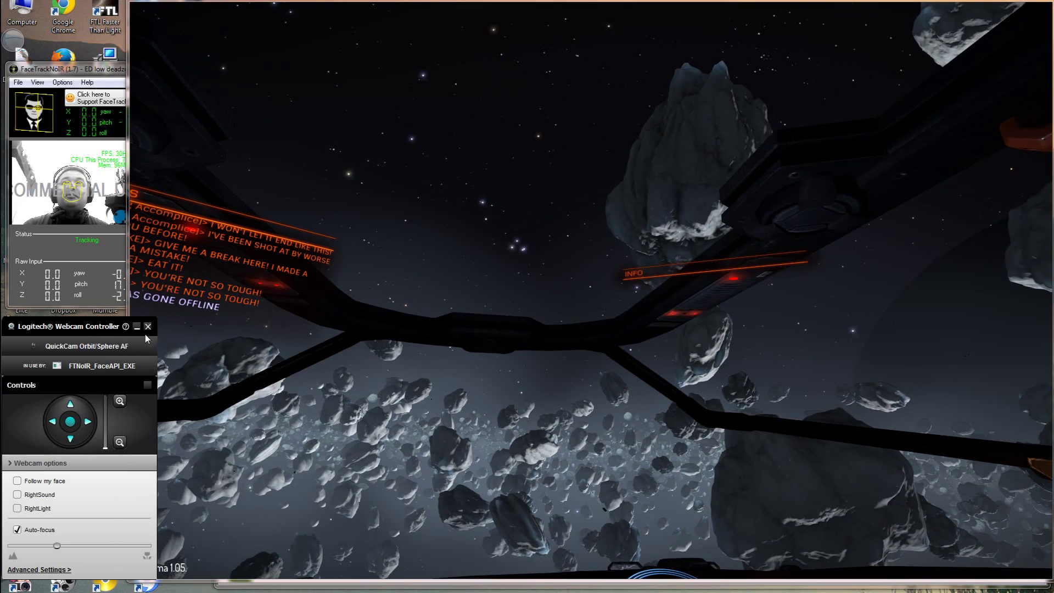
pyautogui.click(57, 569)
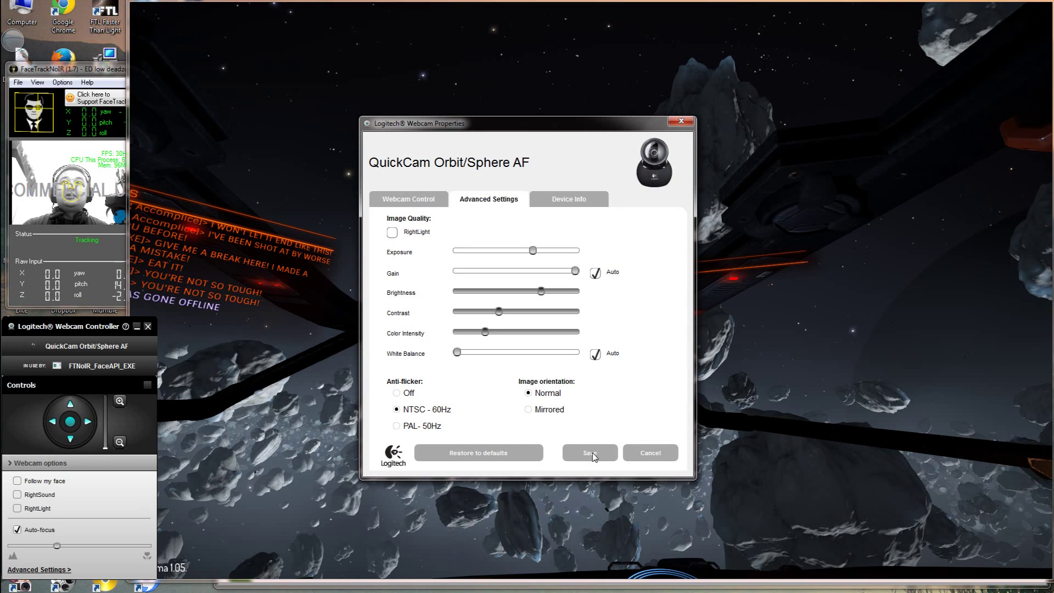
pyautogui.click(595, 454)
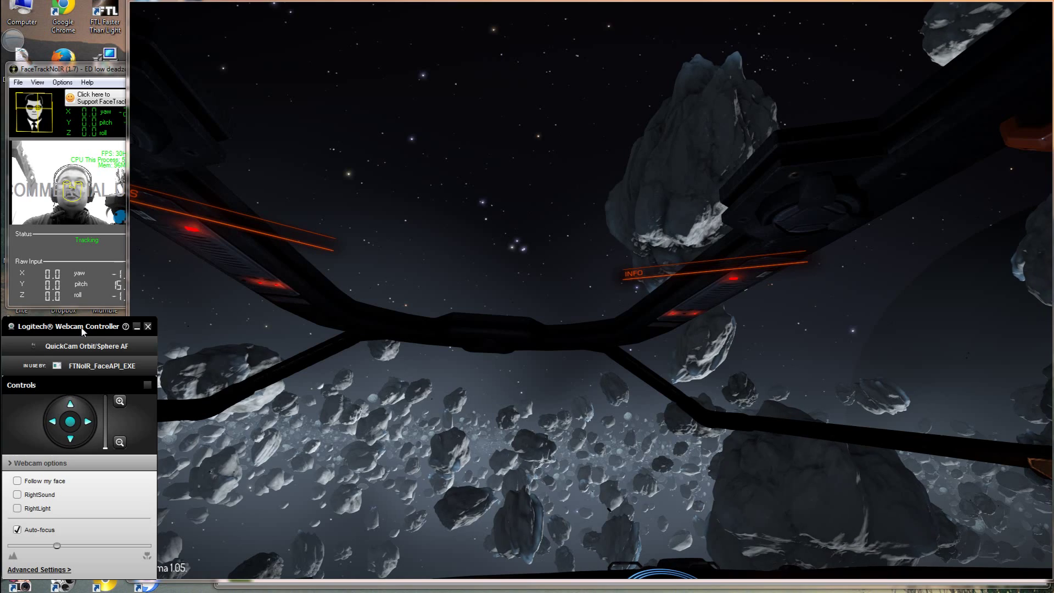
# Close the Logitech Webcam Controller, bring up FaceTrackNoIR briefly and return to the Elite: Dangerous cockpit.
pyautogui.moveTo(81, 330); pyautogui.dragTo(84, 326)
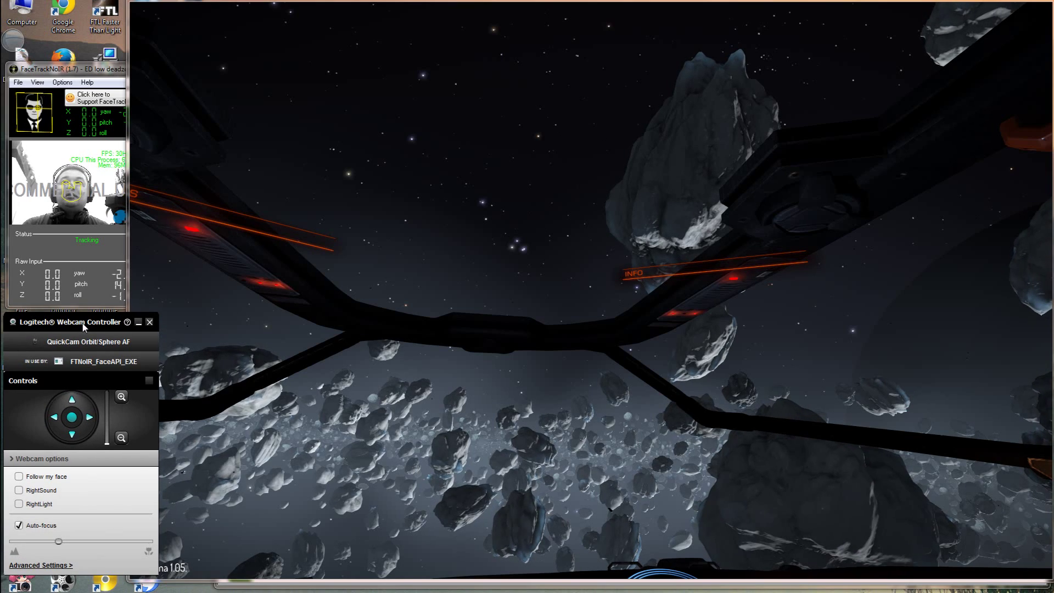
pyautogui.click(150, 322)
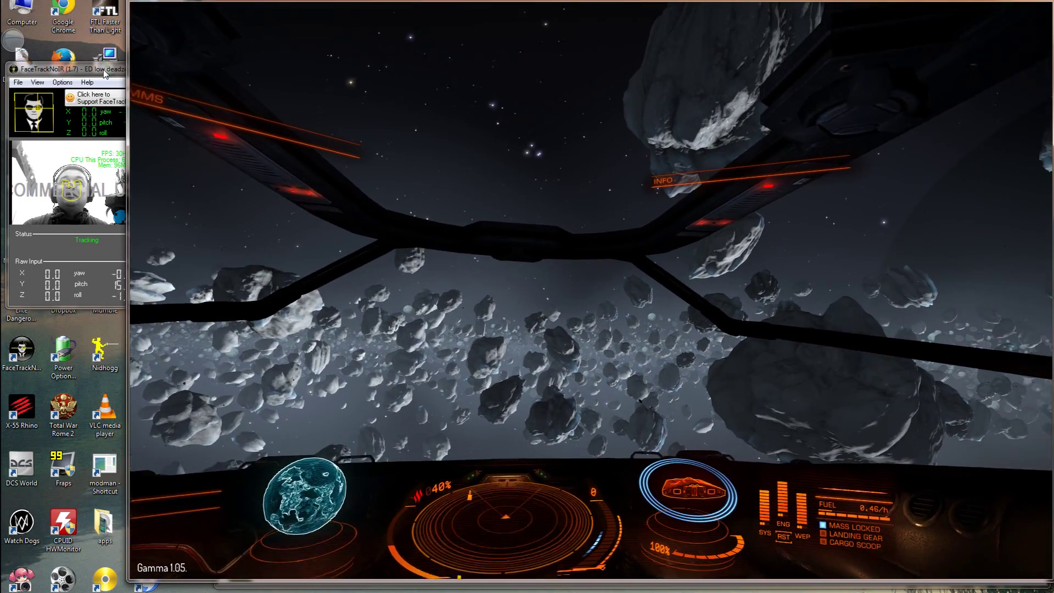
pyautogui.click(105, 73)
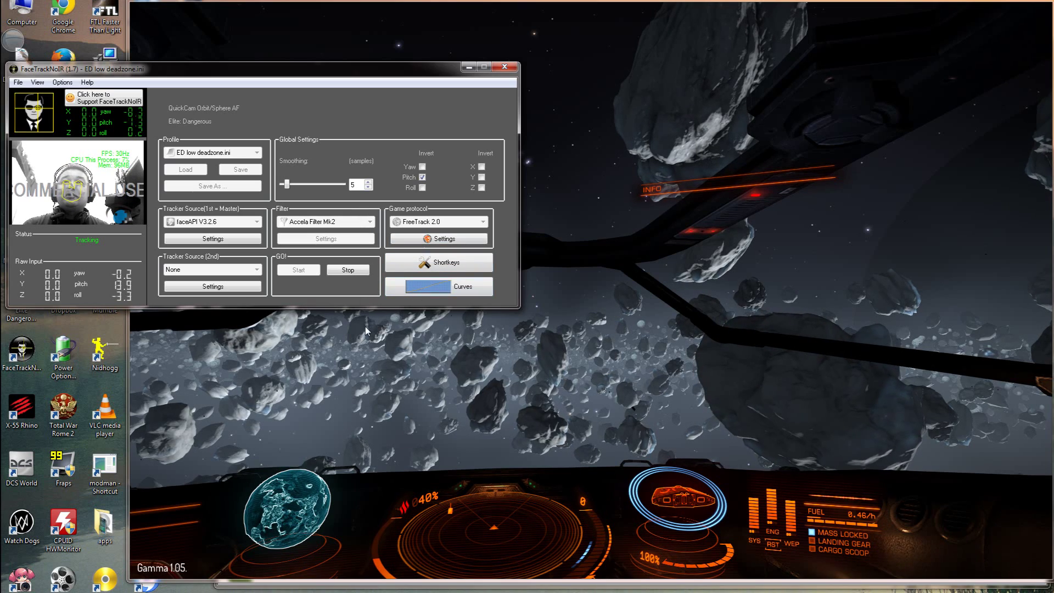
pyautogui.click(564, 347)
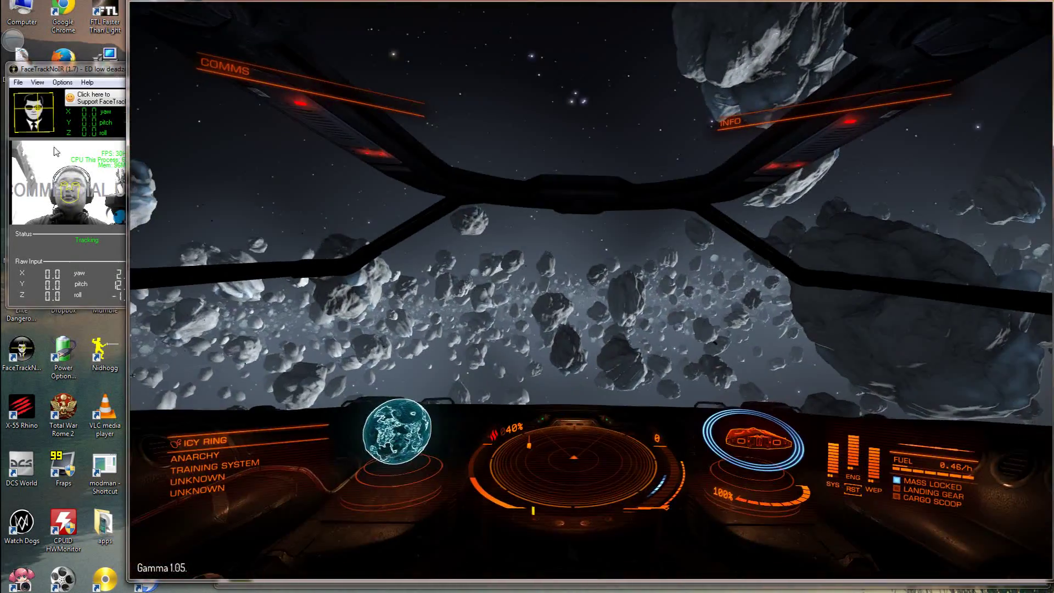
# Stop head tracking in FaceTrackNoIR, select the ED Mid deadzone.ini profile and start tracking again.
pyautogui.click(113, 71)
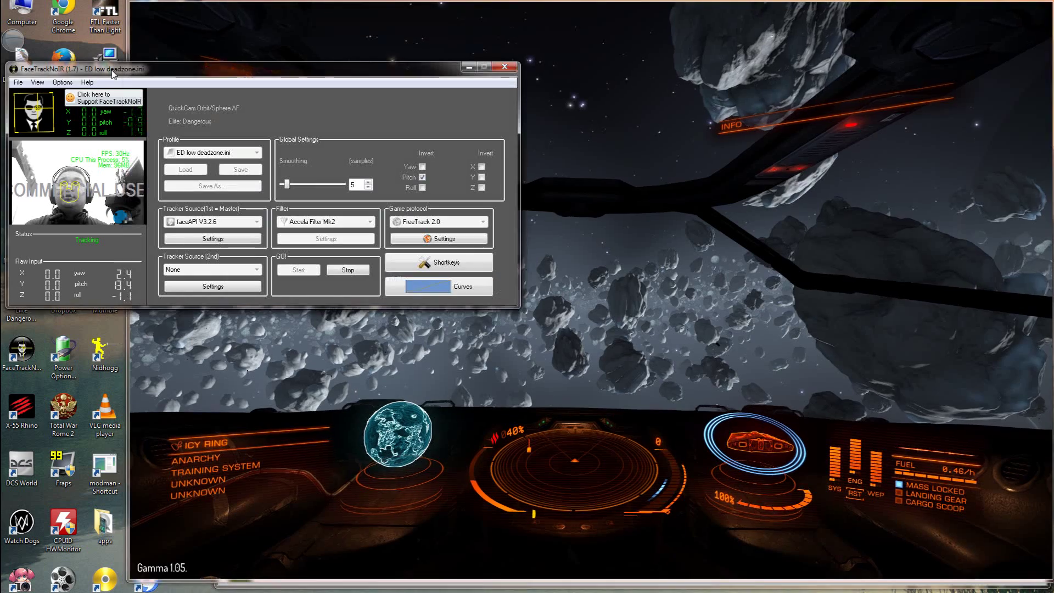
pyautogui.click(347, 270)
pyautogui.click(229, 153)
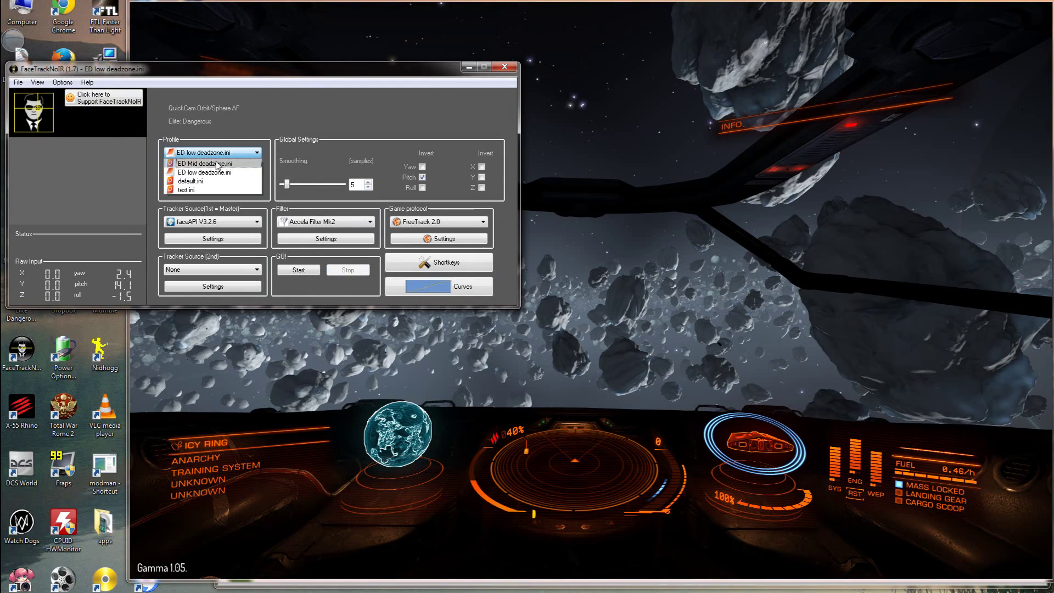
pyautogui.click(214, 166)
pyautogui.click(298, 270)
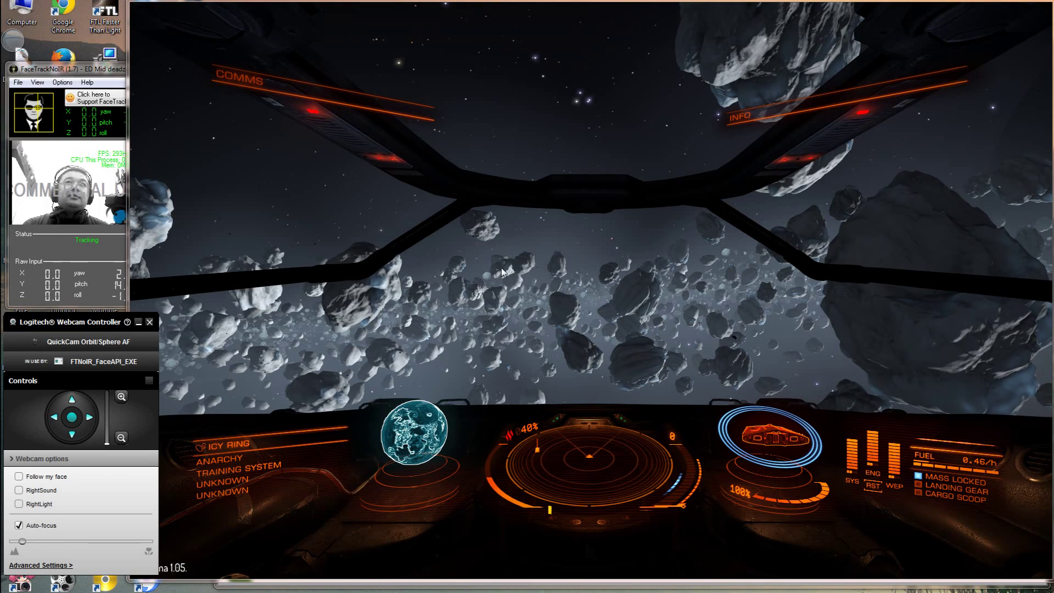
# Try the mid-deadzone head tracking in the Elite: Dangerous cockpit and switch back to the FaceTrackNoIR window.
pyautogui.click(291, 214)
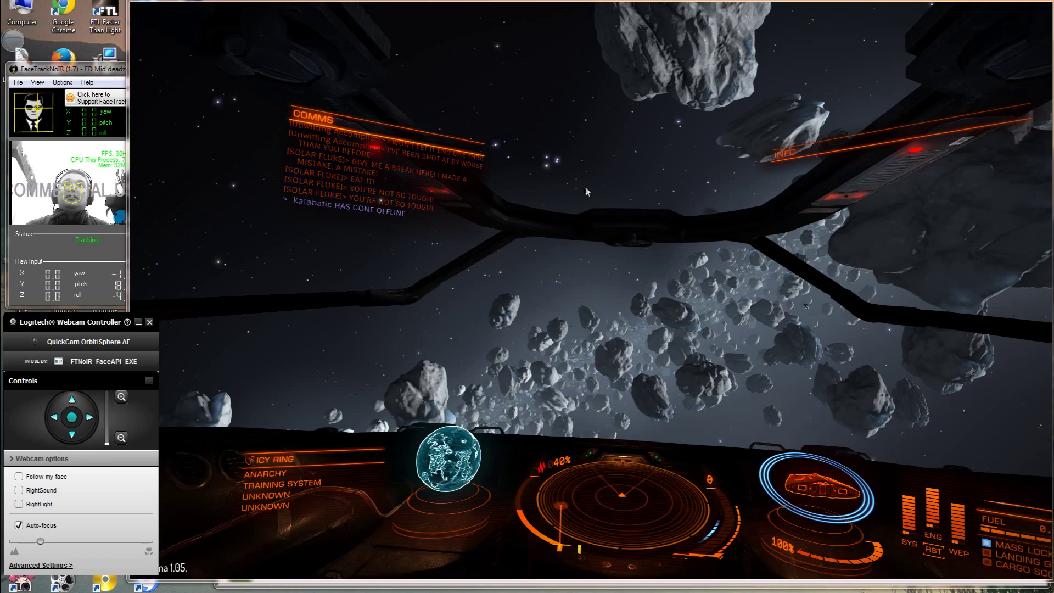
pyautogui.click(587, 191)
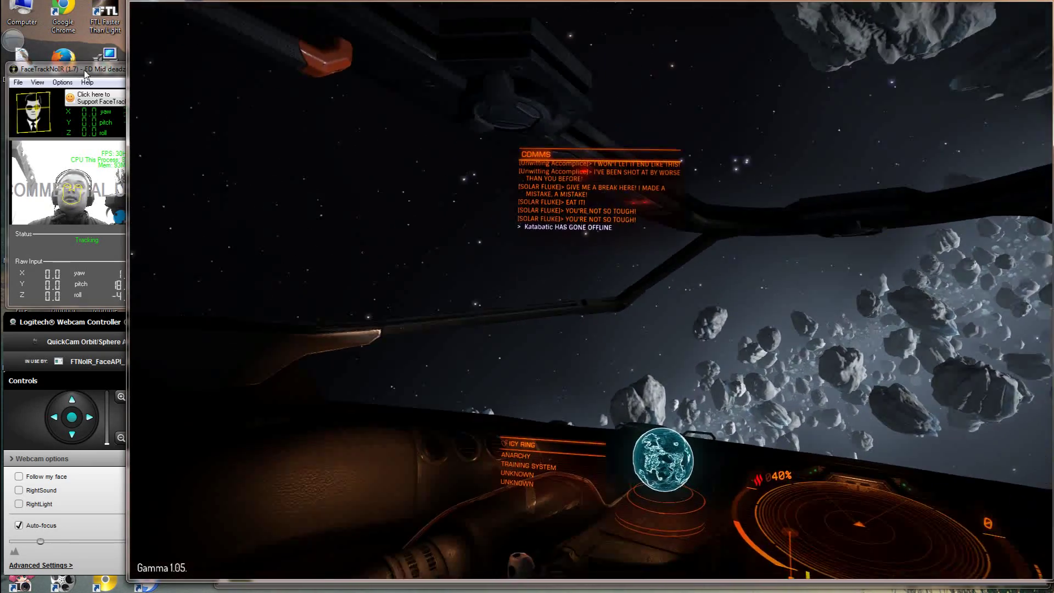
pyautogui.click(85, 72)
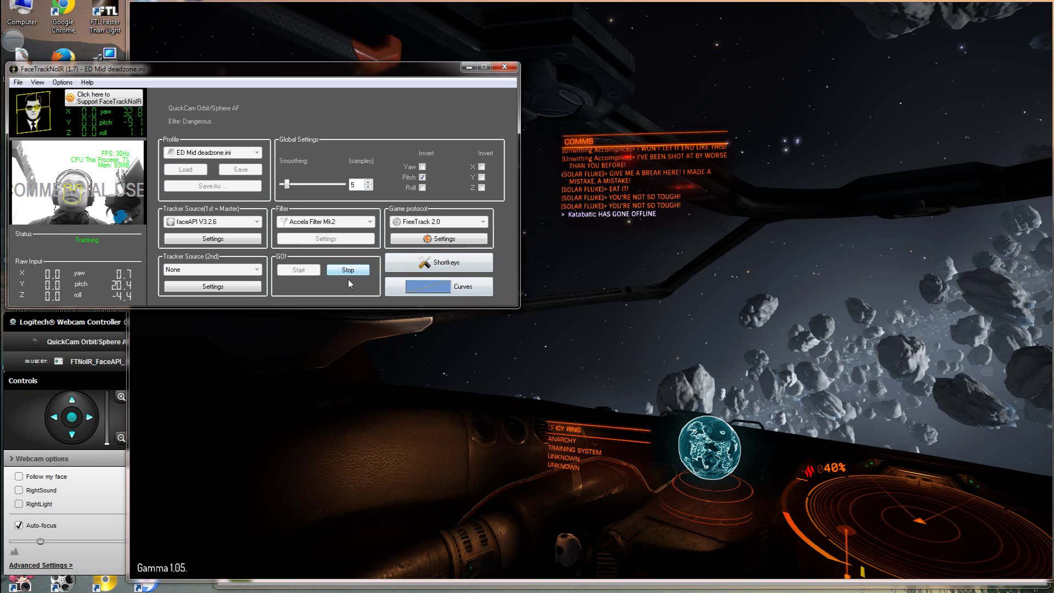